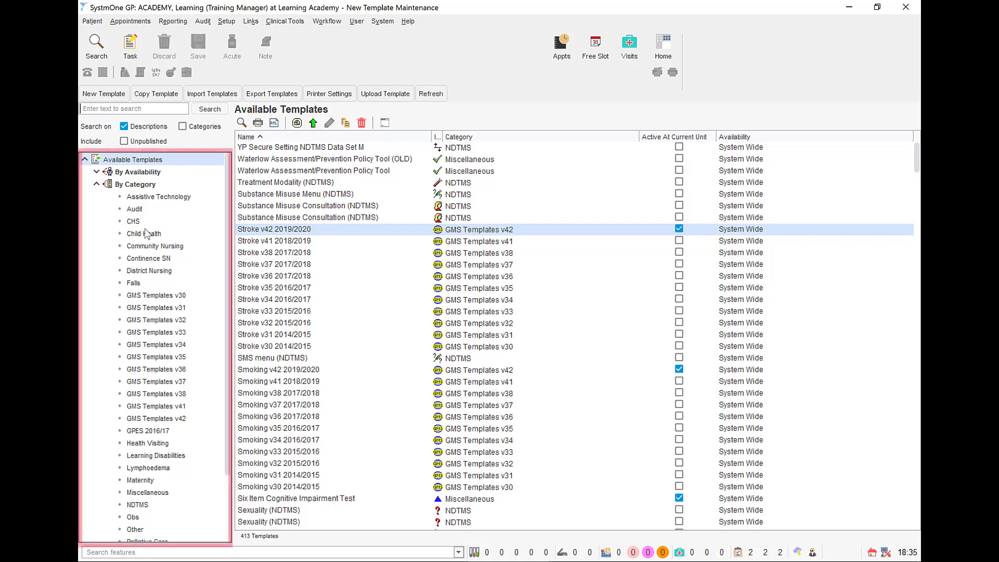
# Step: Browse the available templates by category and availability, including Audit, My Templates and Local Templates, and check the New Patient Record Template's available actions
pyautogui.click(143, 233)
pyautogui.click(134, 209)
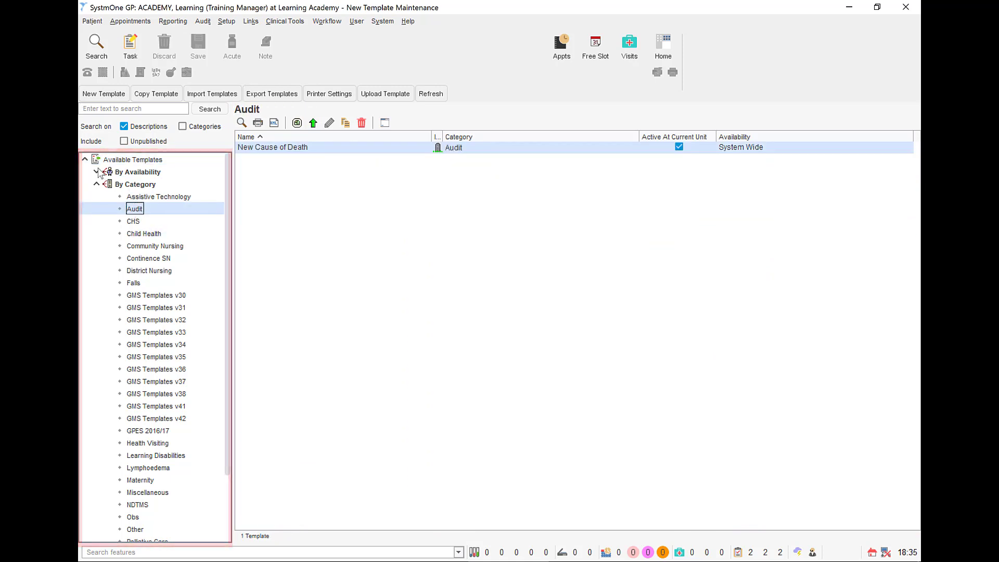
pyautogui.click(97, 172)
pyautogui.click(138, 186)
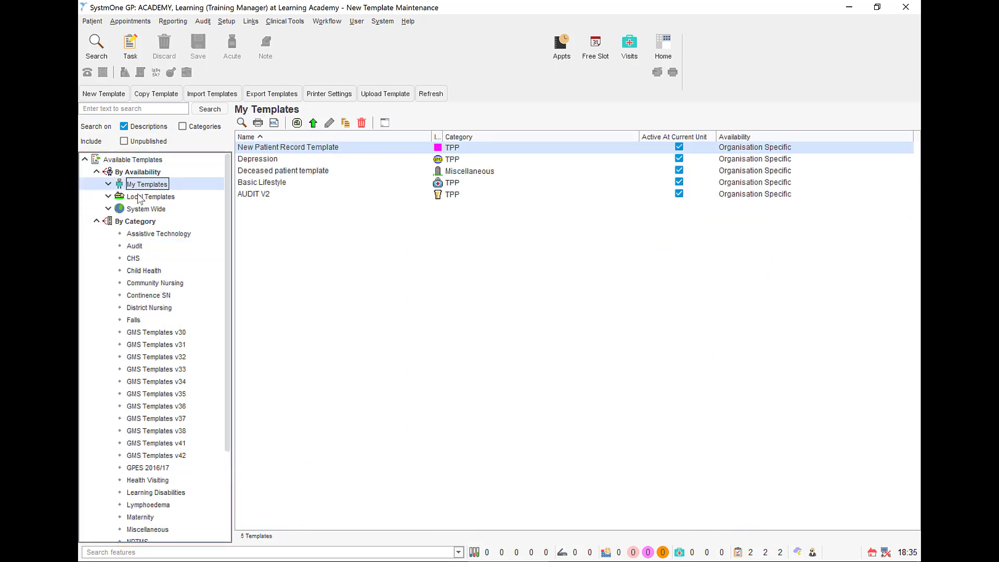
pyautogui.click(139, 197)
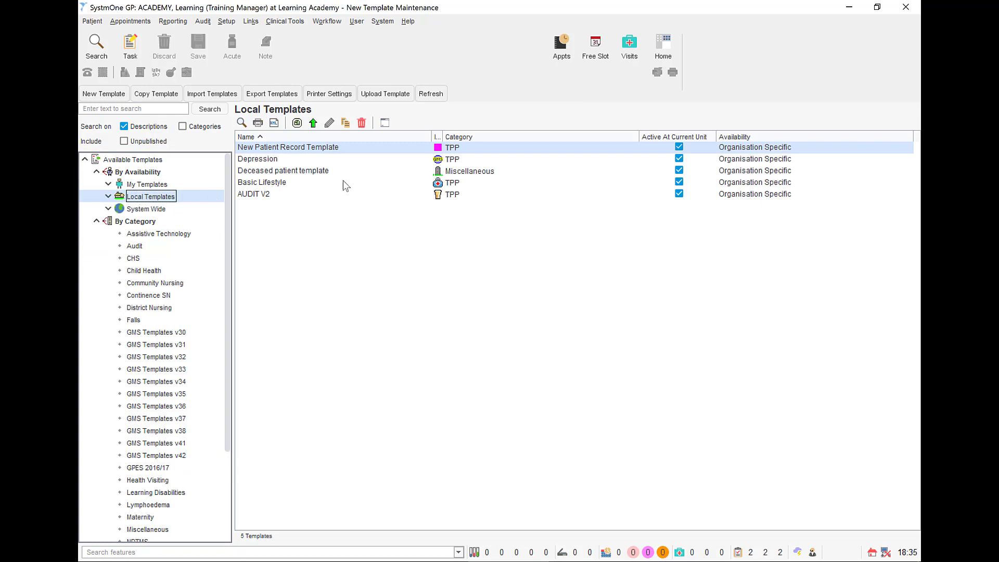
pyautogui.rightClick(366, 148)
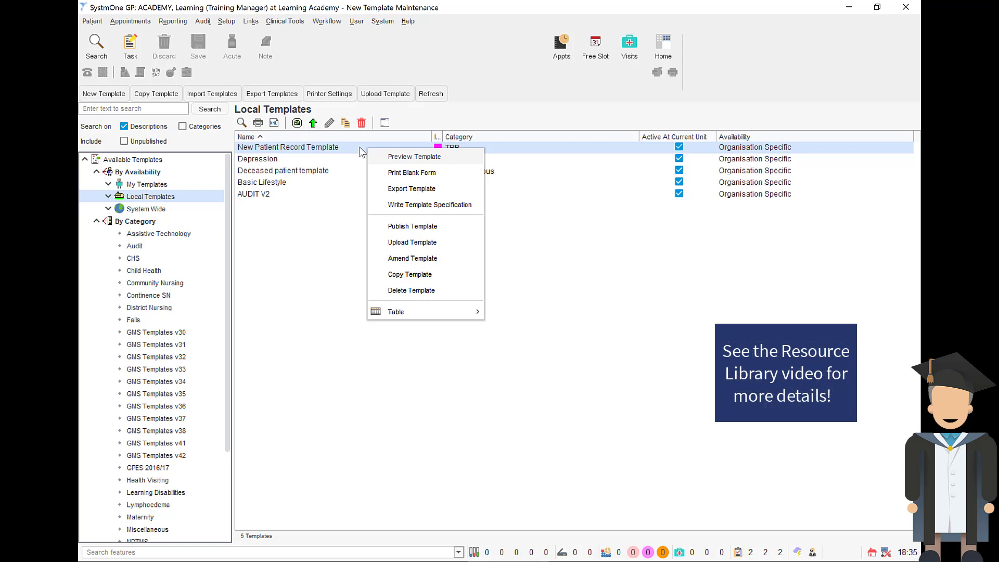
pyautogui.click(423, 113)
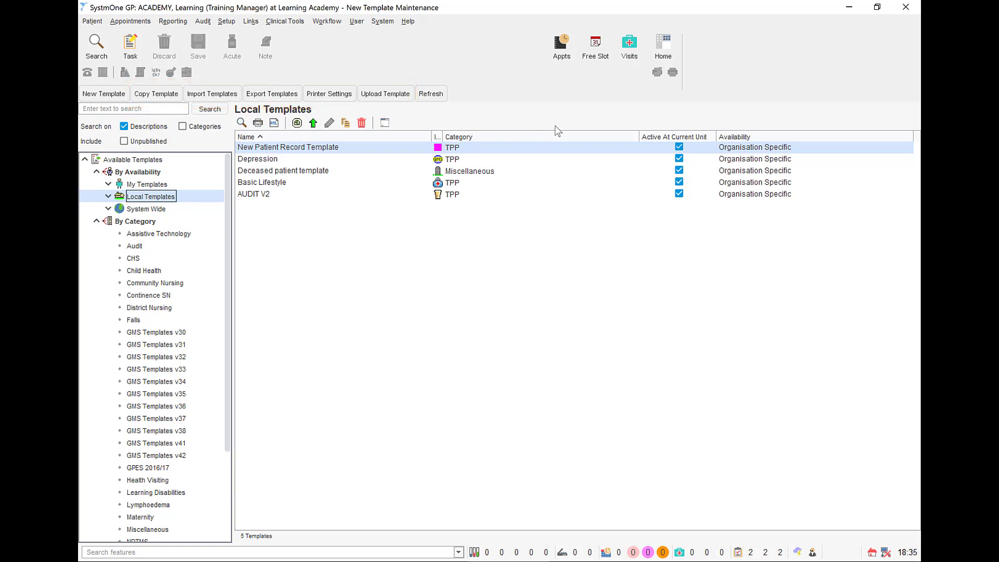
# Step: Deactivate the local New Patient Record Template and Depression templates at the current unit, and reactivate both
pyautogui.click(679, 147)
pyautogui.click(679, 159)
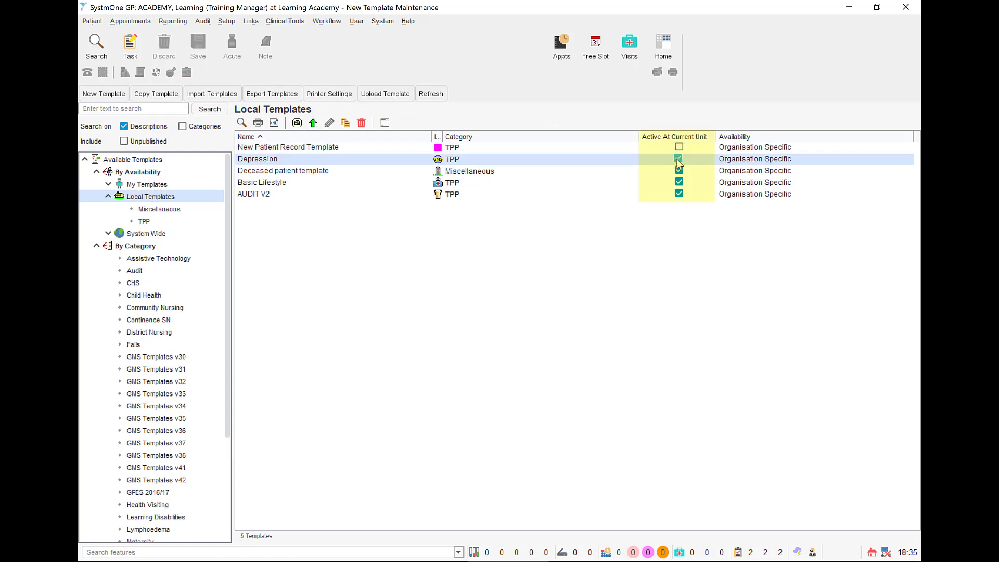
pyautogui.click(679, 148)
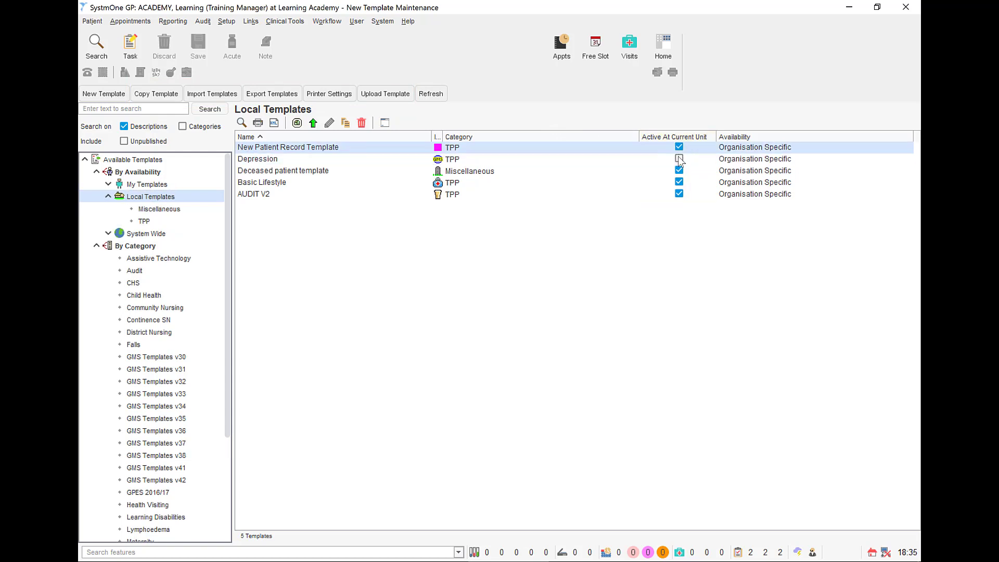
pyautogui.click(679, 159)
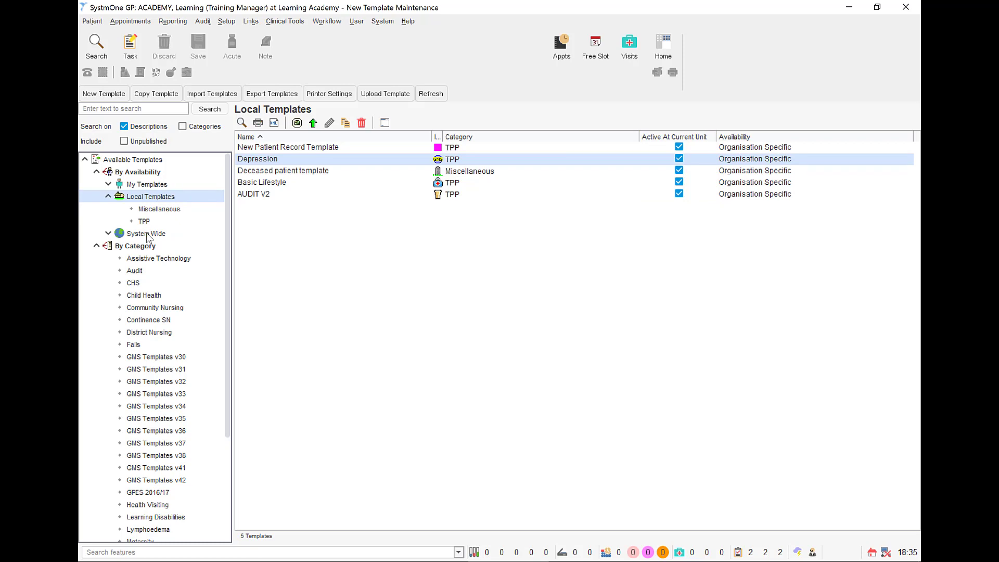
# Step: Toggle the system-wide Stroke v42 2019/2020 template's active status at the current unit and try to amend the template
pyautogui.click(162, 238)
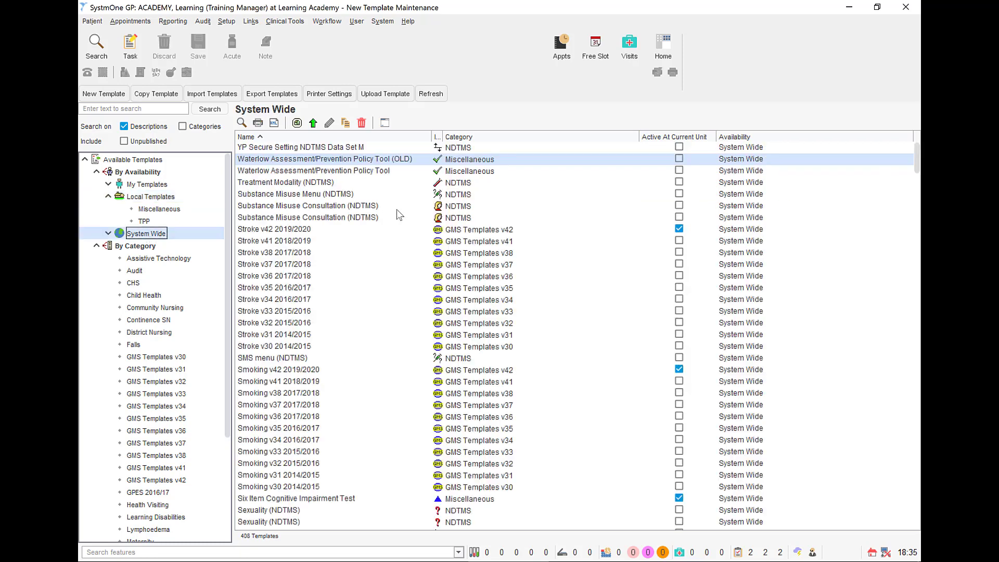
pyautogui.click(679, 229)
pyautogui.rightClick(660, 229)
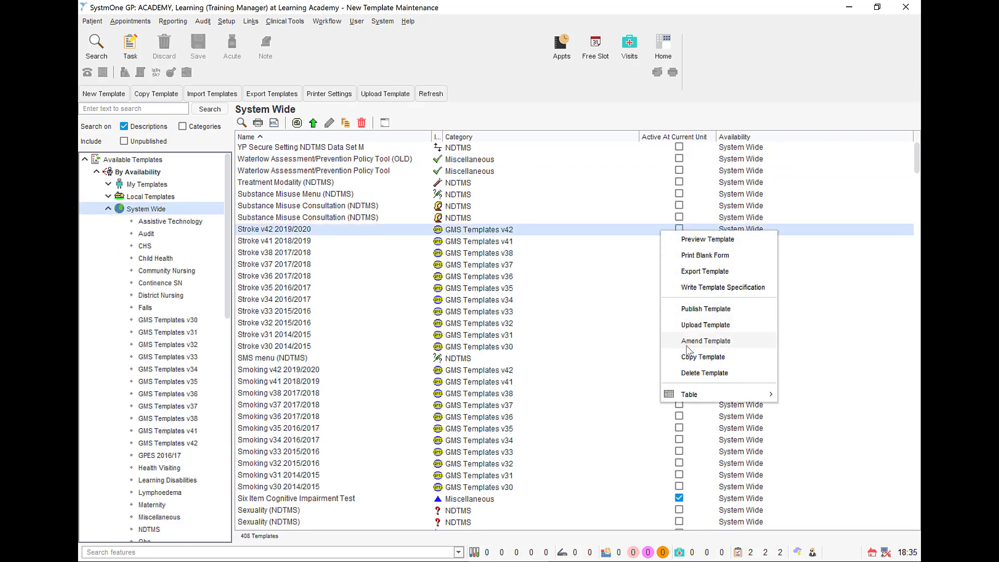
pyautogui.click(695, 373)
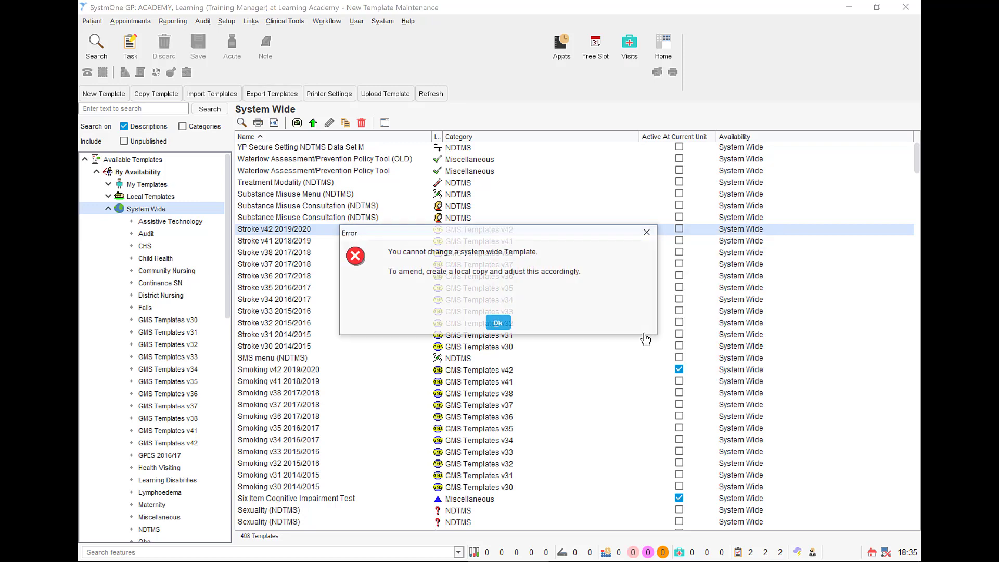
pyautogui.click(498, 324)
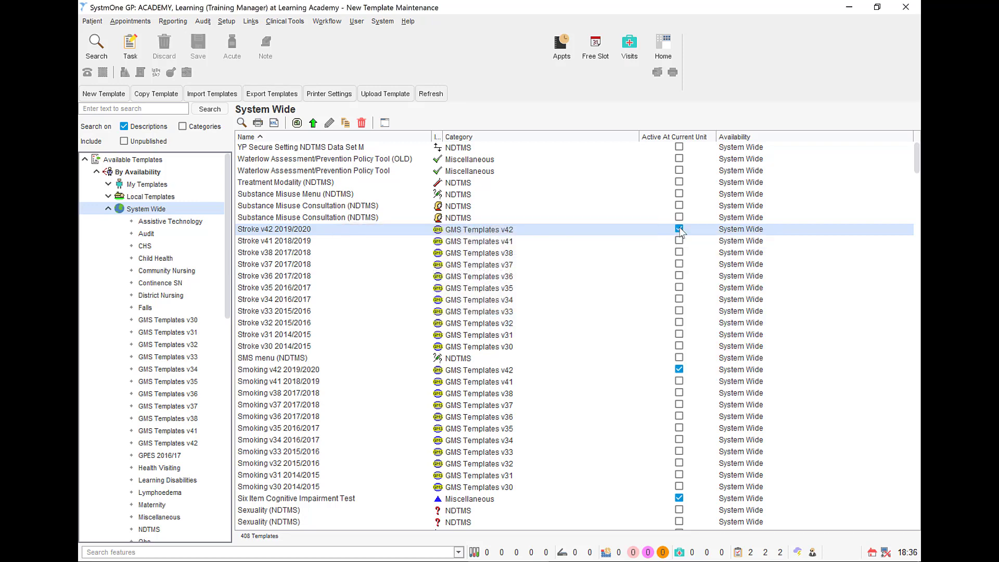
# Step: Start a new template named Health Details in the Miscellaneous category and give it a person icon
pyautogui.click(95, 98)
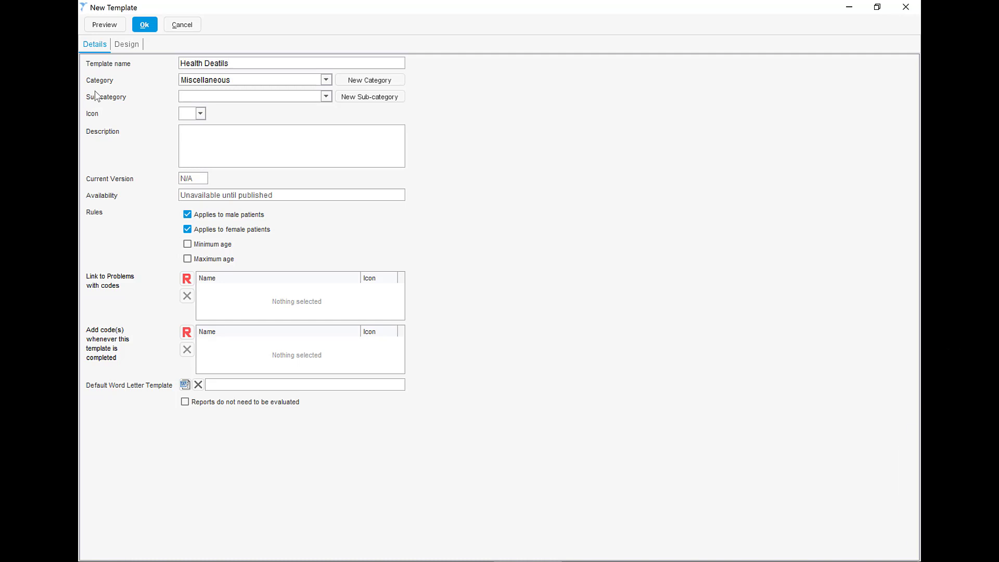
pyautogui.press('BackSpace')
pyautogui.press('BackSpace')
pyautogui.press('BackSpace')
pyautogui.press('BackSpace')
pyautogui.press('BackSpace')
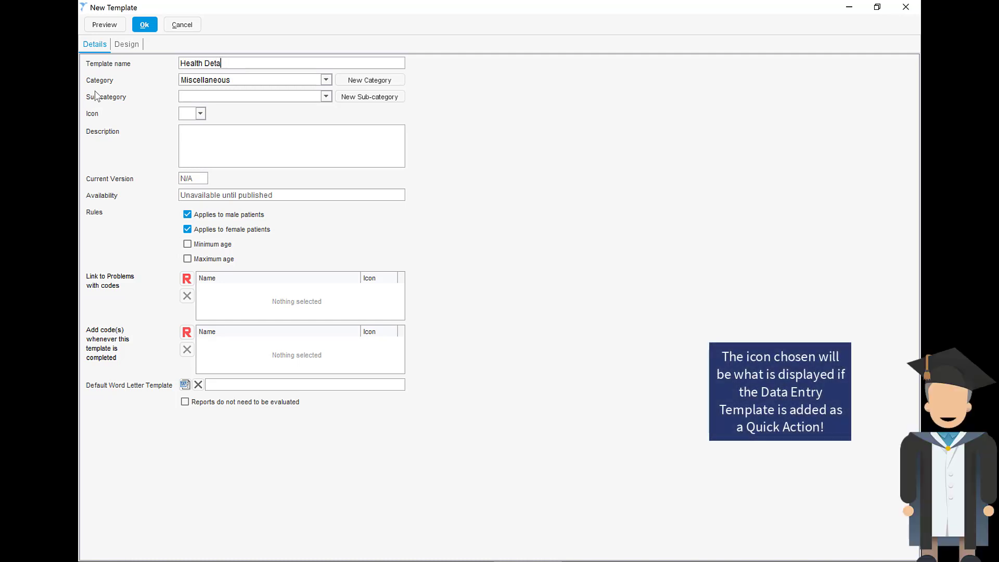
pyautogui.click(197, 114)
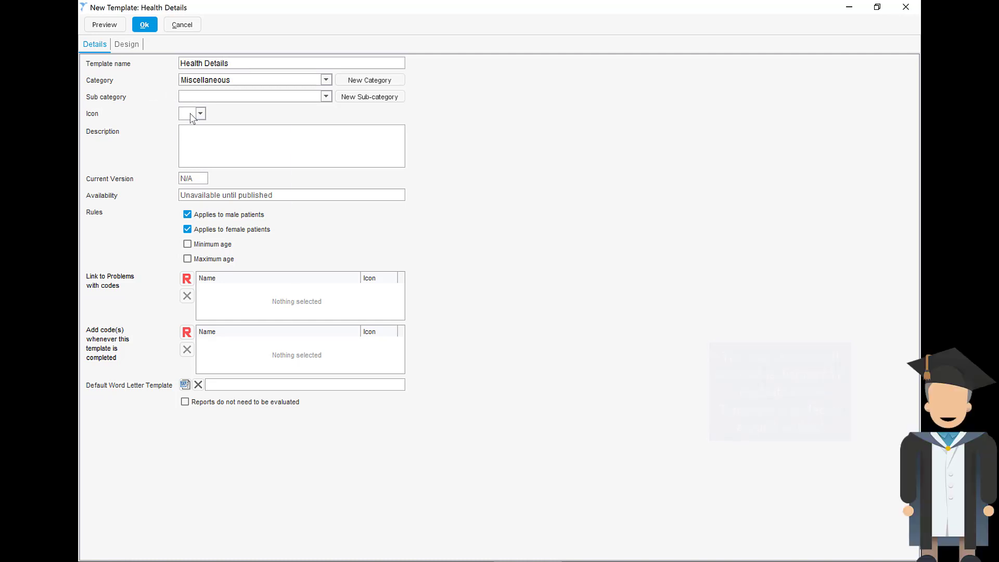
pyautogui.click(203, 145)
pyautogui.click(196, 143)
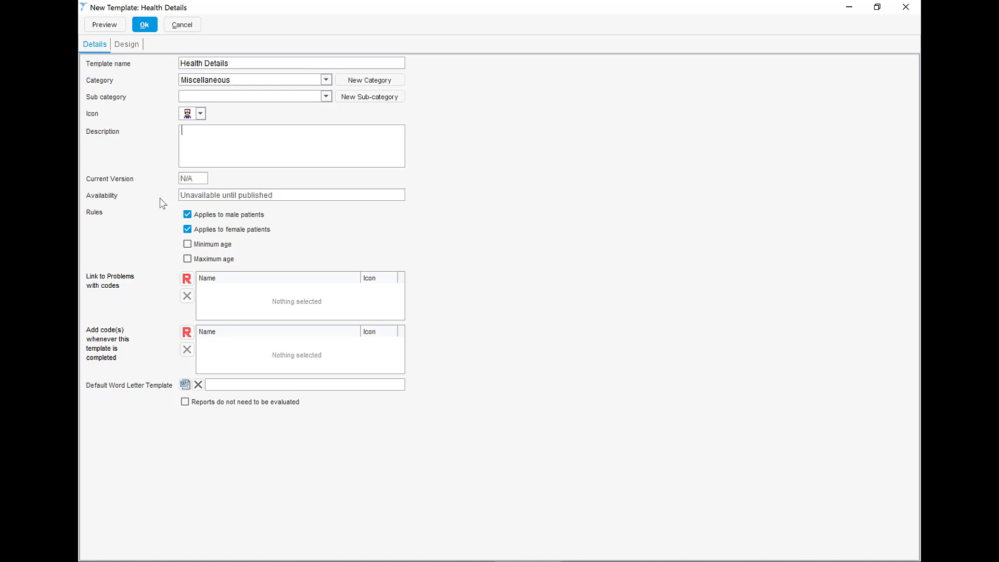
# Step: Enable the minimum and maximum age rules for the Health Details template, and clear both
pyautogui.click(194, 244)
pyautogui.click(193, 259)
pyautogui.click(193, 244)
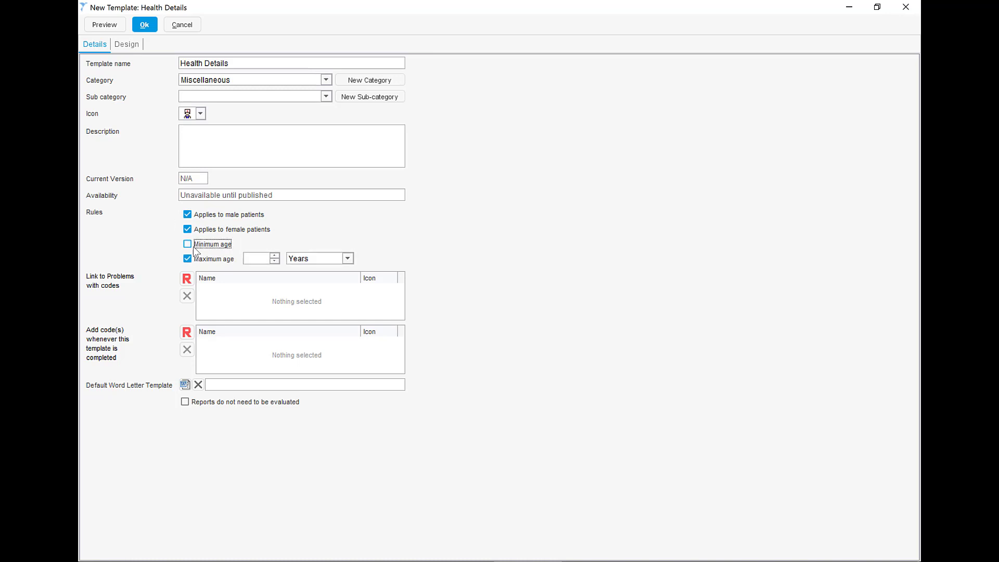
pyautogui.click(192, 259)
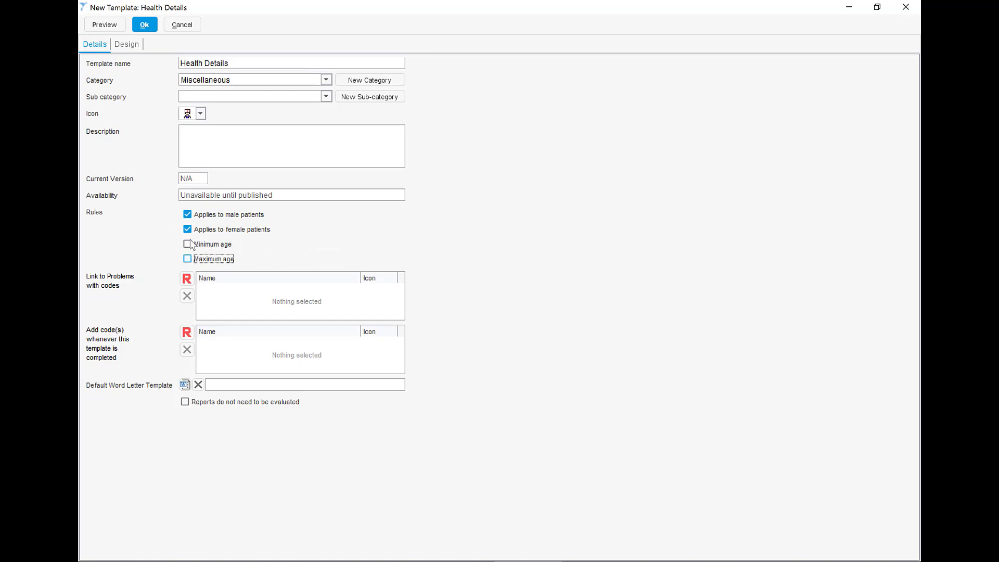
# Step: Add a second page in the template's design and move it up and back down in the page order
pyautogui.click(128, 45)
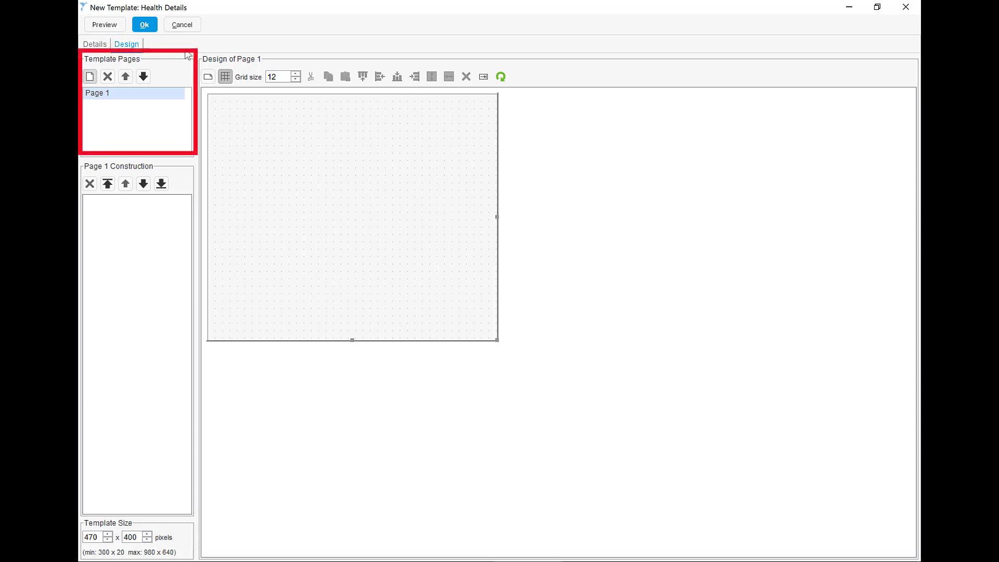
pyautogui.click(90, 78)
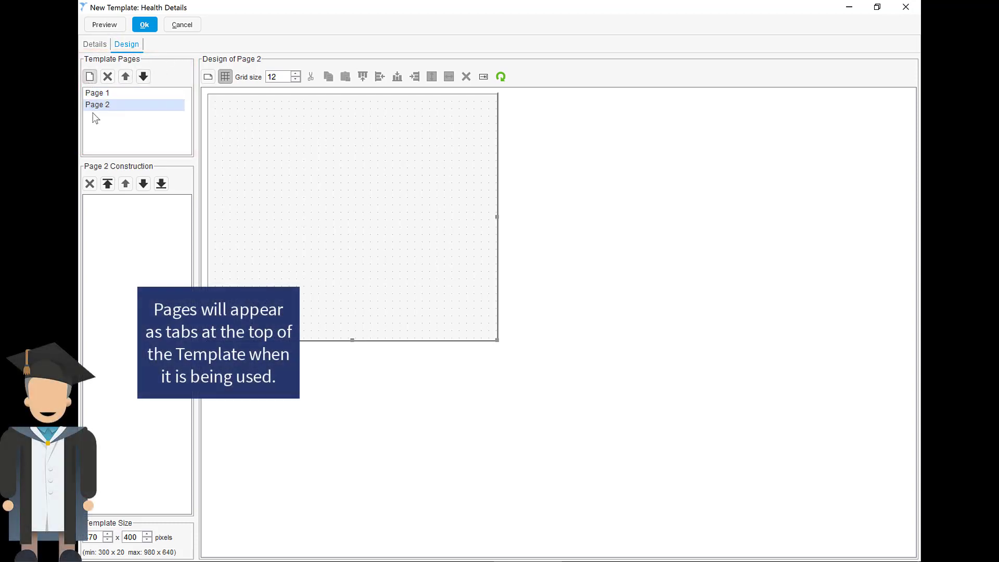
pyautogui.click(125, 77)
pyautogui.click(142, 78)
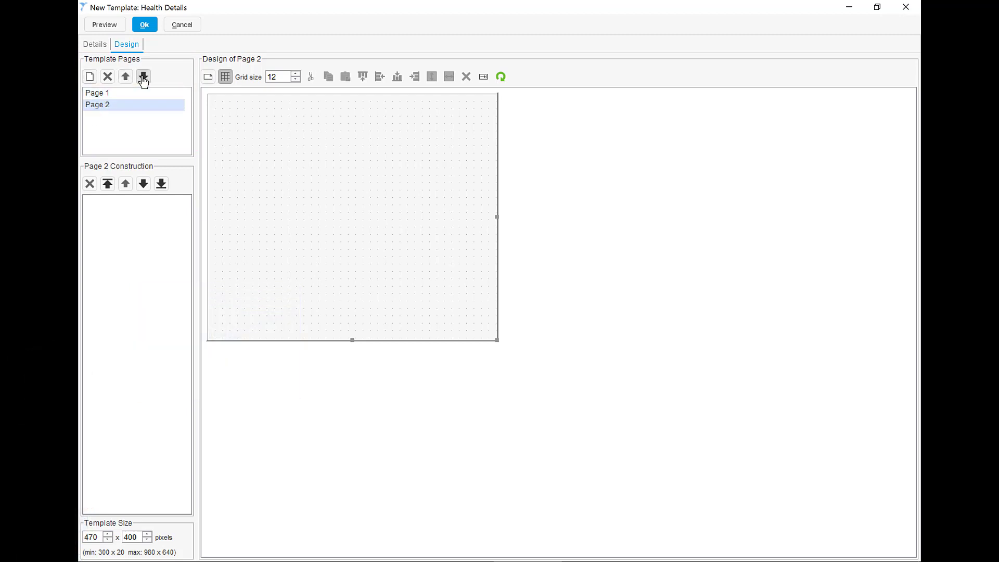
# Step: Delete Page 2 from the template
pyautogui.click(101, 104)
pyautogui.click(107, 77)
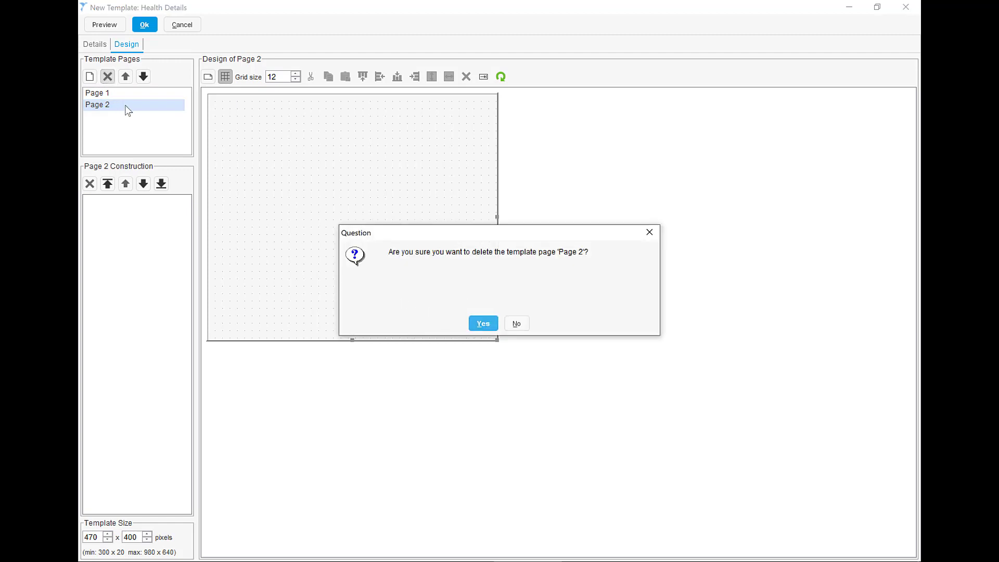
pyautogui.click(483, 322)
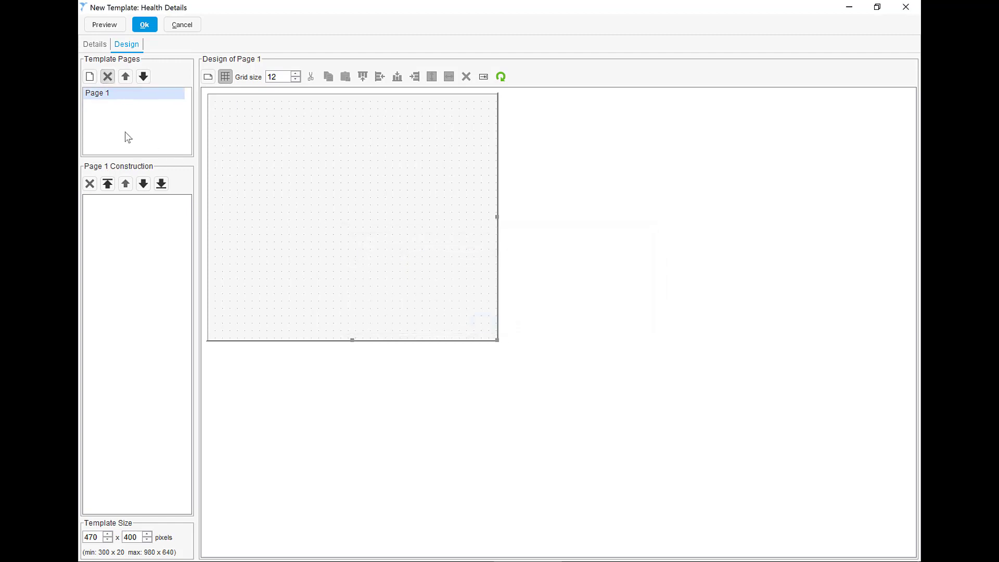
# Step: Rename Page 1 as Health in its page properties, with no minimum age limit
pyautogui.rightClick(112, 93)
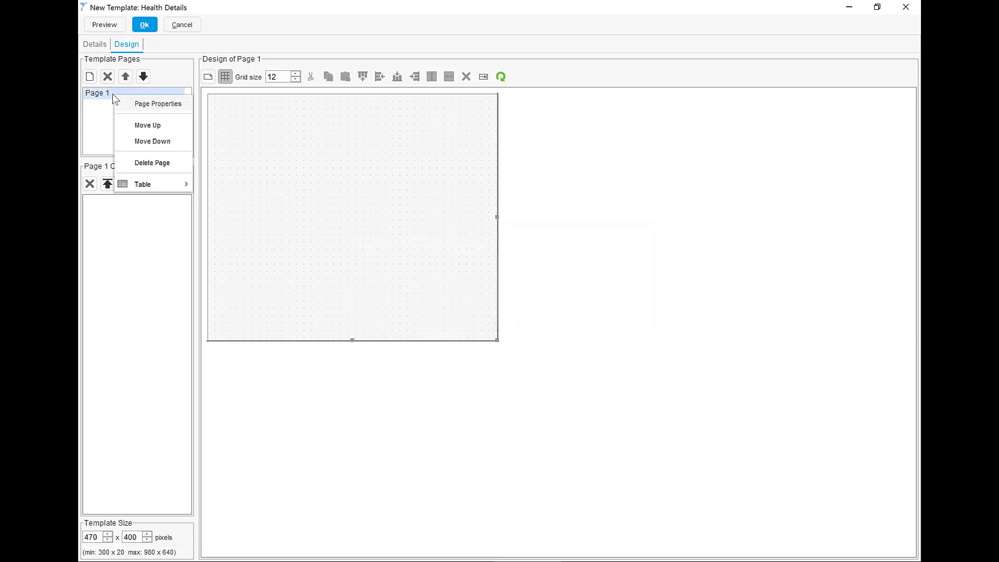
pyautogui.click(145, 105)
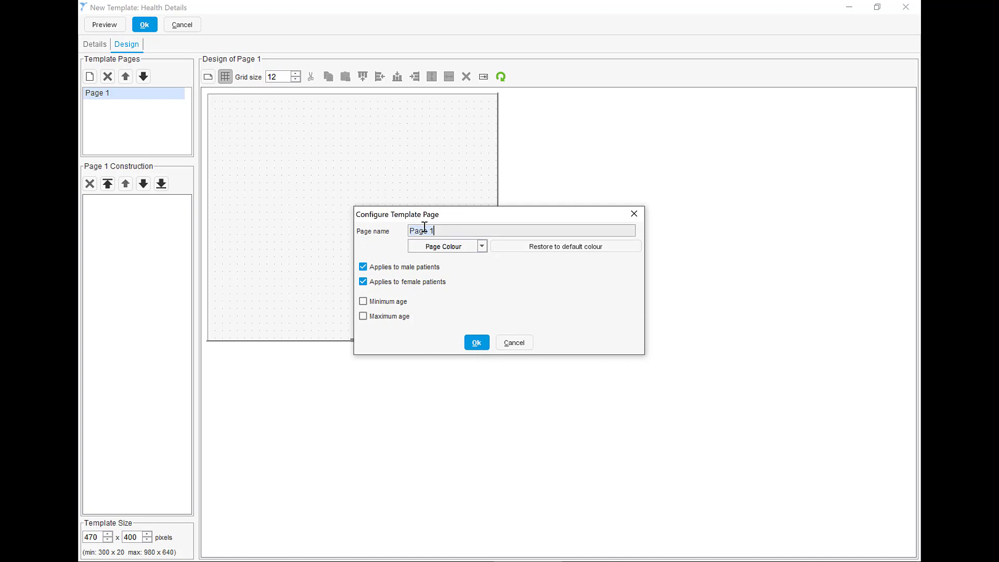
pyautogui.write('Health')
pyautogui.click(442, 247)
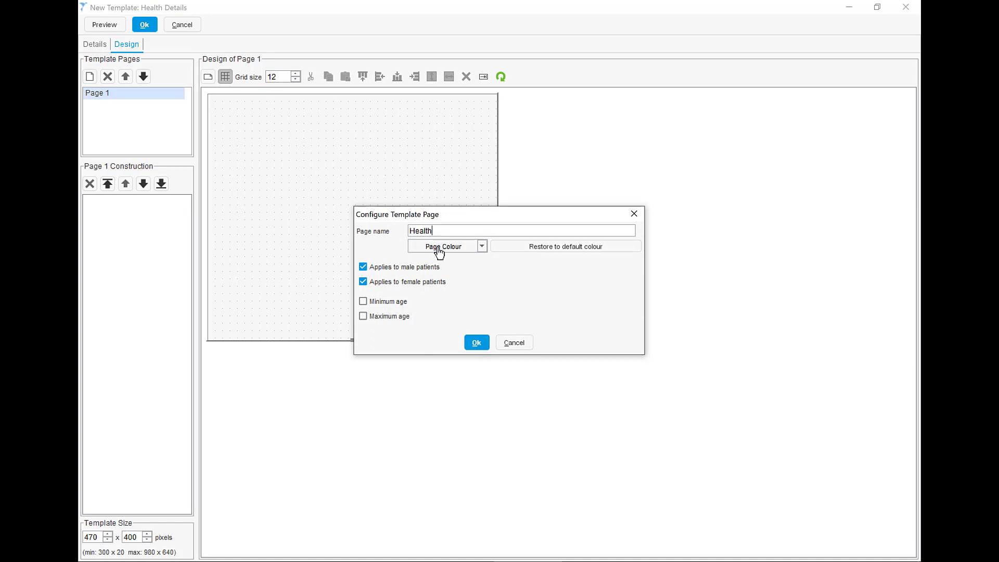
pyautogui.click(456, 396)
pyautogui.click(402, 302)
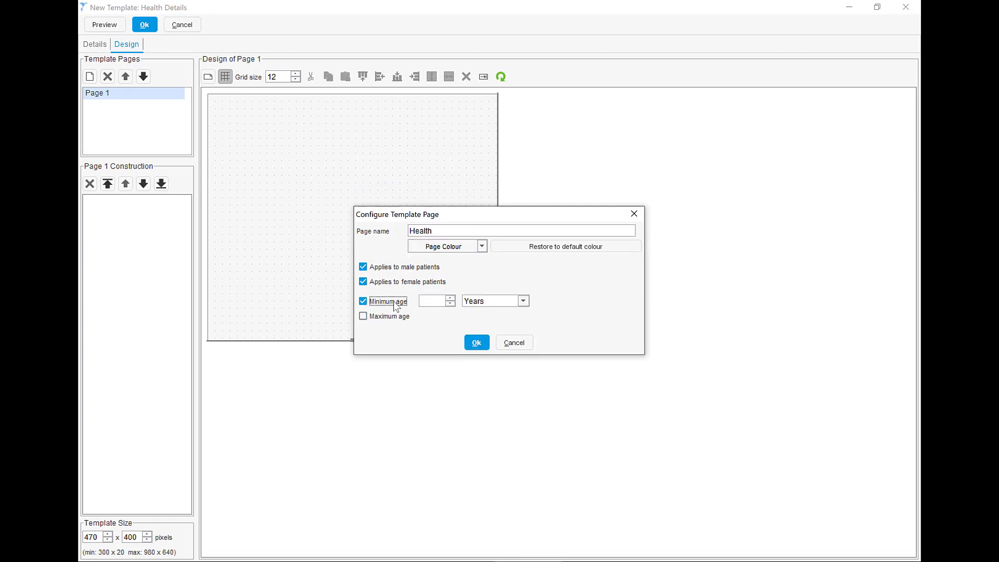
pyautogui.click(395, 302)
pyautogui.click(476, 342)
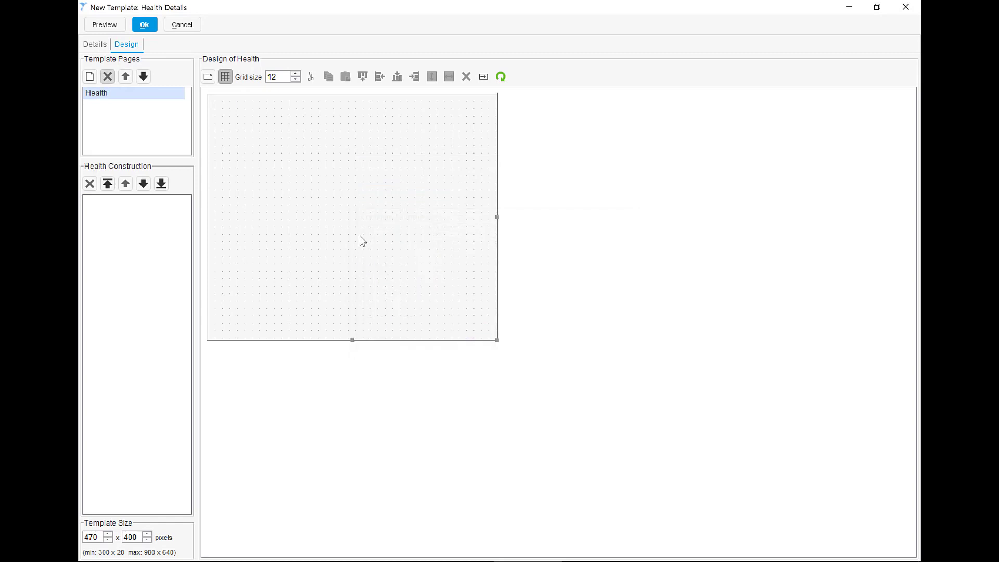
# Step: Review the Health page's properties and the commands available for its design area
pyautogui.doubleClick(154, 94)
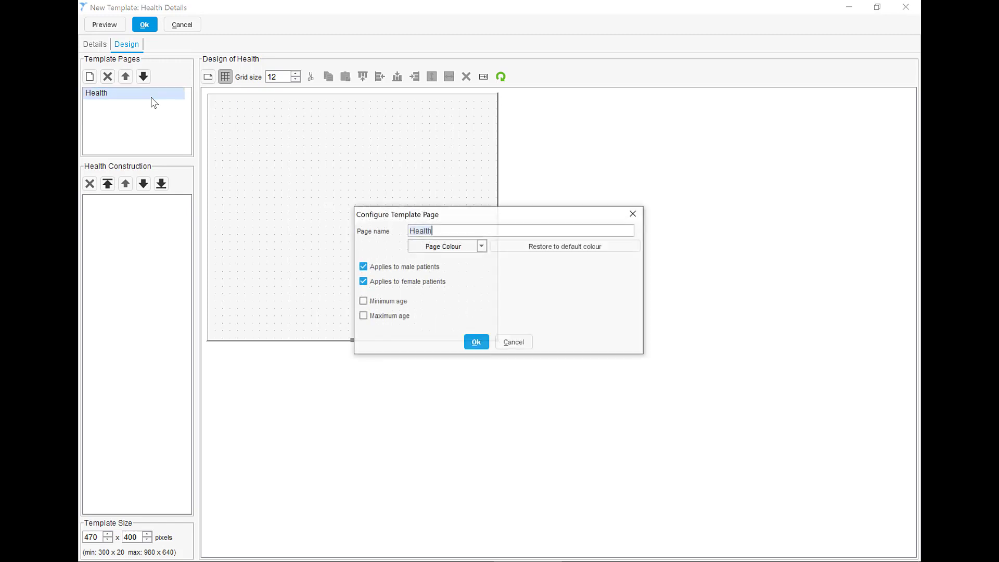
pyautogui.click(475, 341)
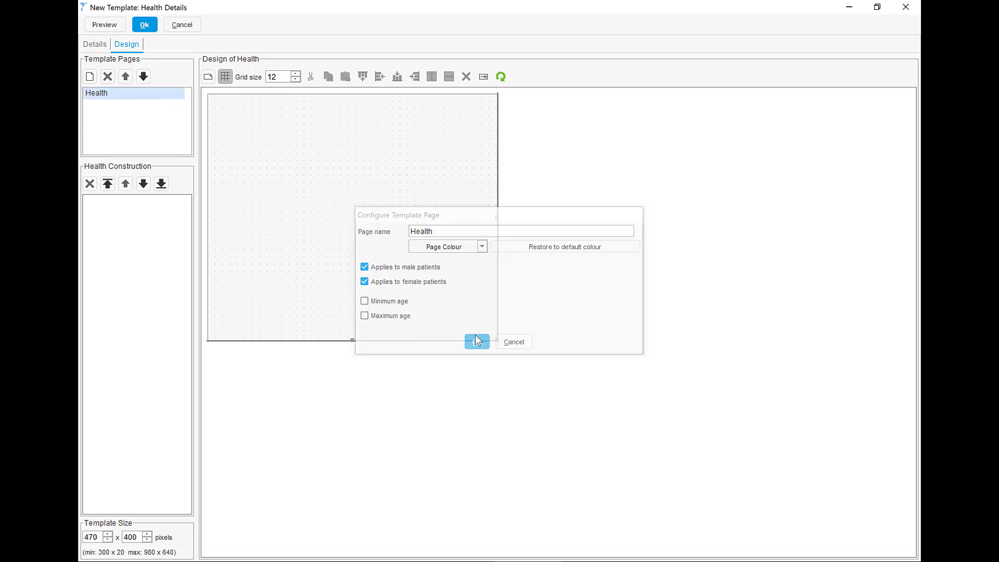
pyautogui.rightClick(224, 141)
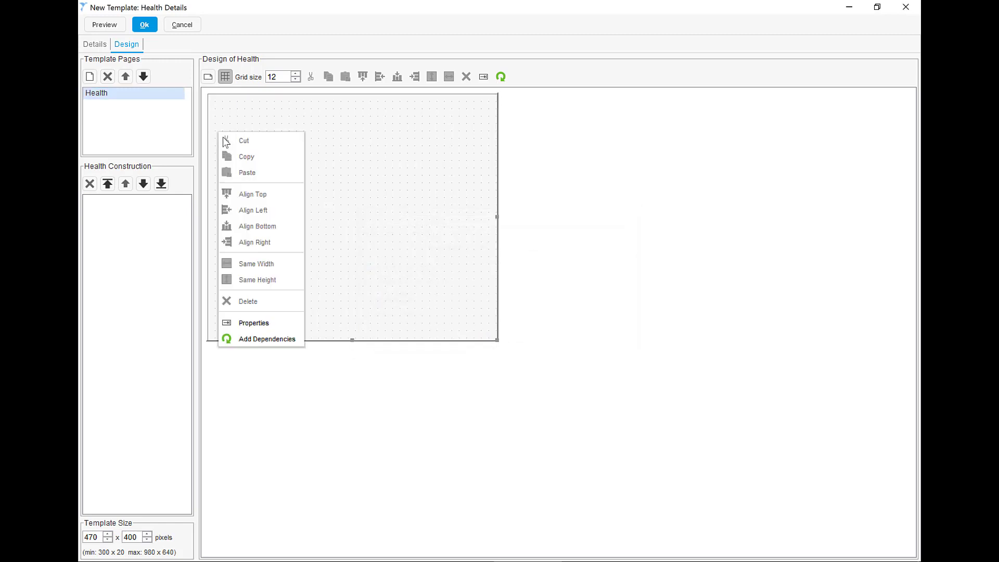
pyautogui.click(219, 125)
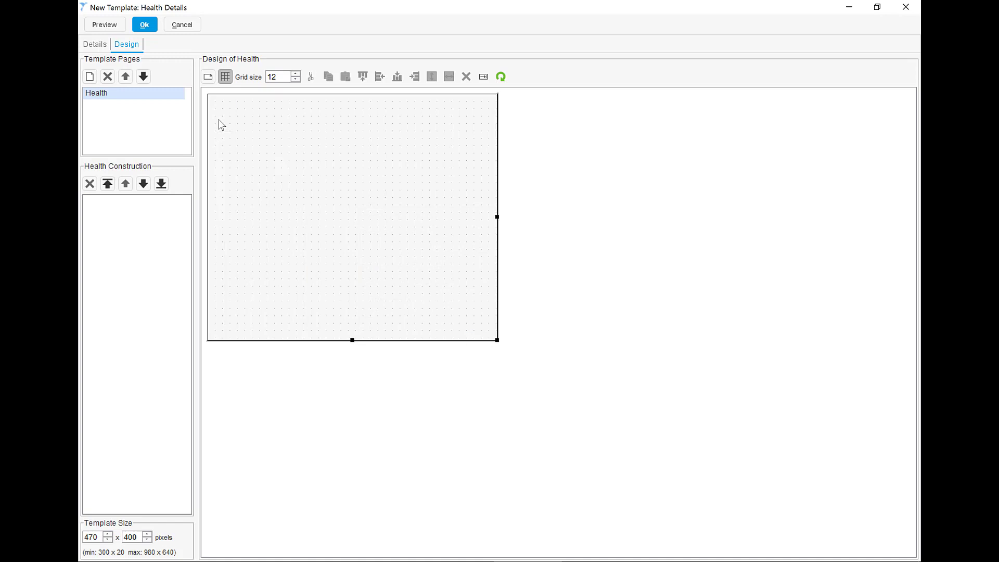
# Step: Resize the template's design area to about 648 x 372 pixels
pyautogui.moveTo(496, 217); pyautogui.dragTo(667, 217)
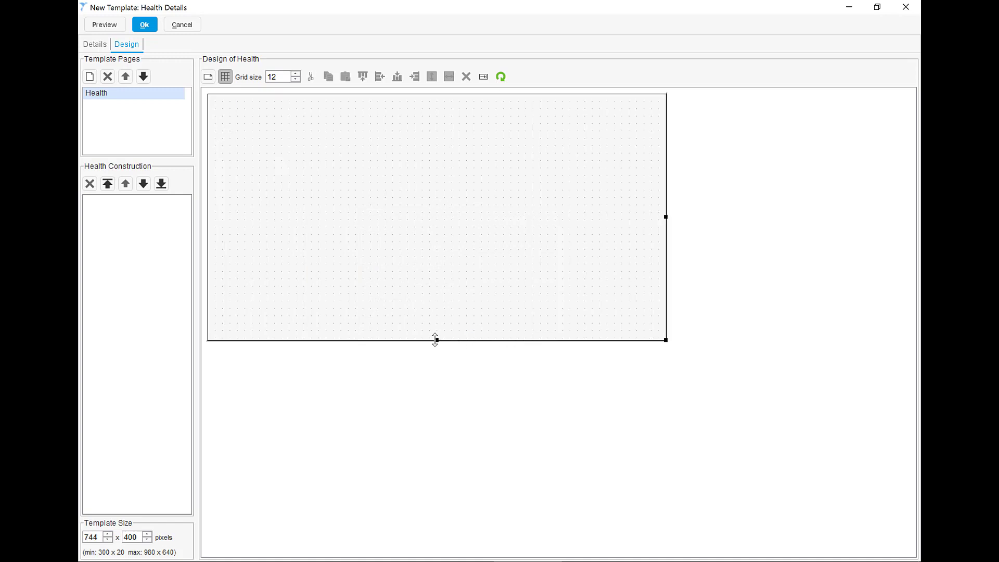
pyautogui.moveTo(437, 340)
pyautogui.mouseDown()
pyautogui.moveTo(437, 398)
pyautogui.moveTo(434, 323)
pyautogui.mouseUp()
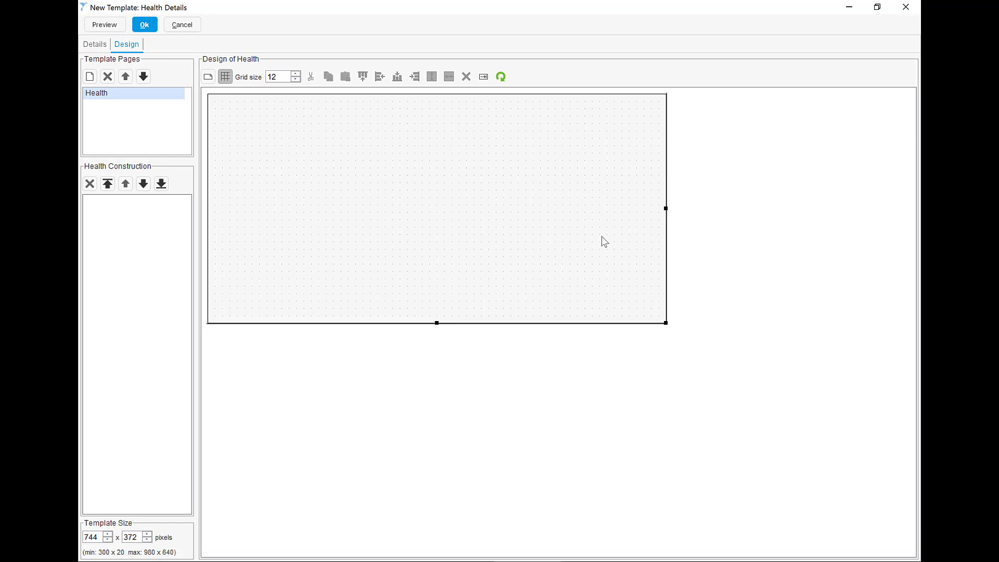
pyautogui.moveTo(665, 208); pyautogui.dragTo(607, 209)
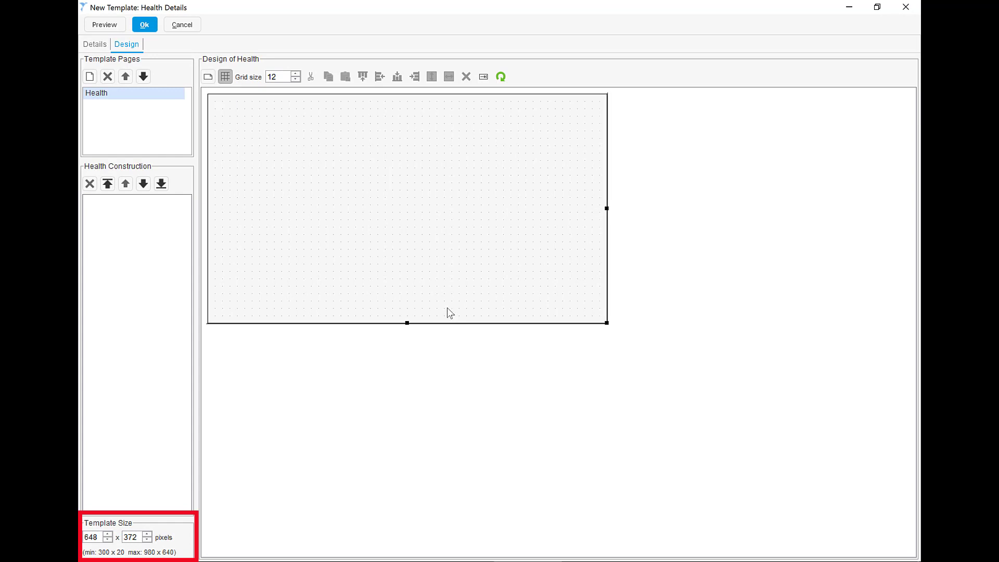
# Step: Extend the template's design area to about 444 pixels high and place a Numeric Value field near its upper-left corner
pyautogui.moveTo(407, 325); pyautogui.dragTo(406, 369)
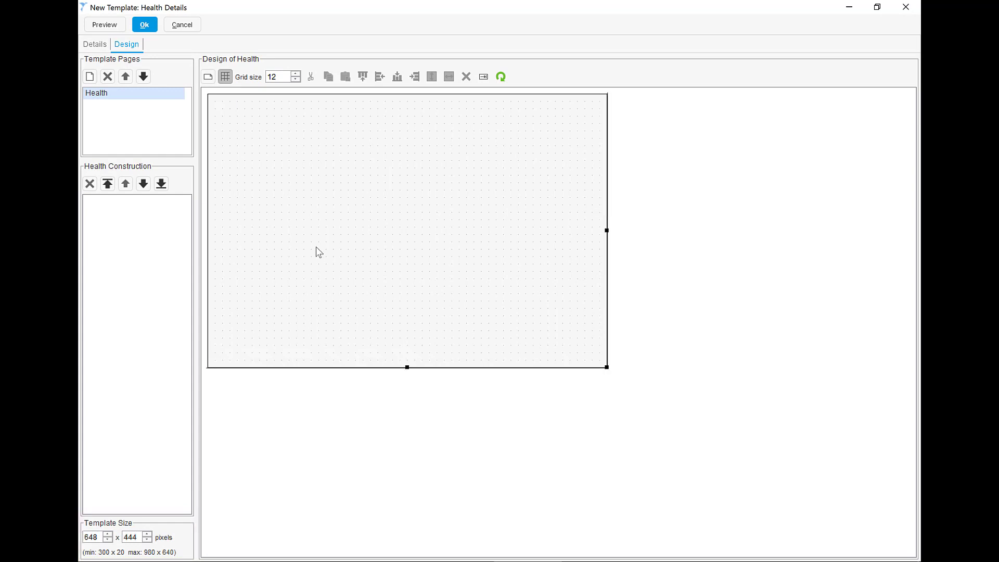
pyautogui.click(208, 77)
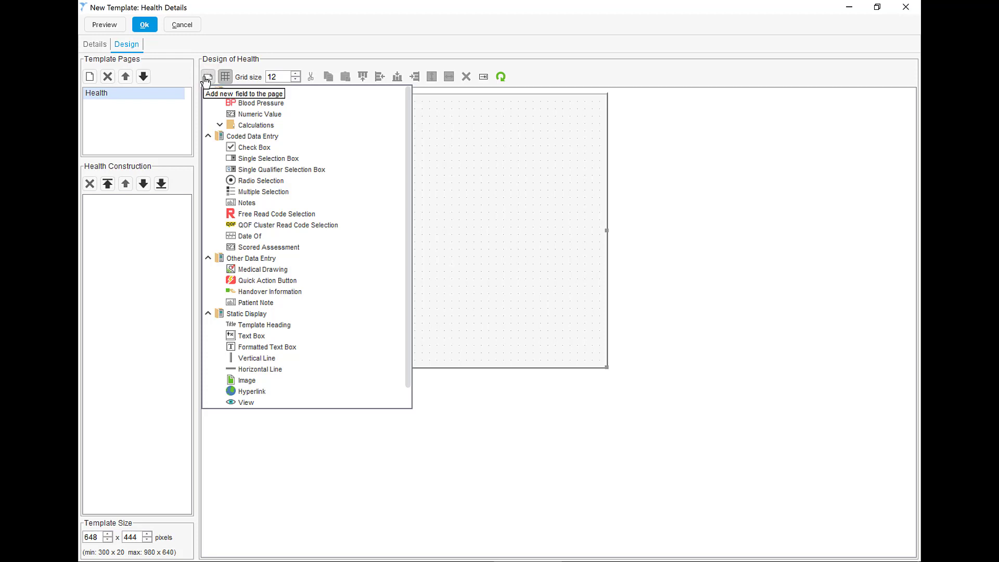
pyautogui.click(248, 114)
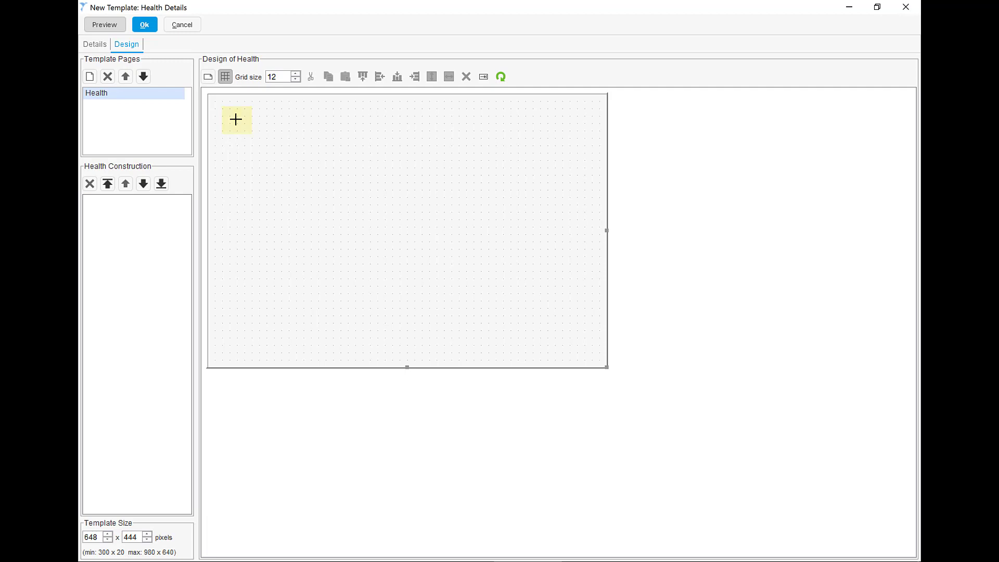
pyautogui.click(236, 119)
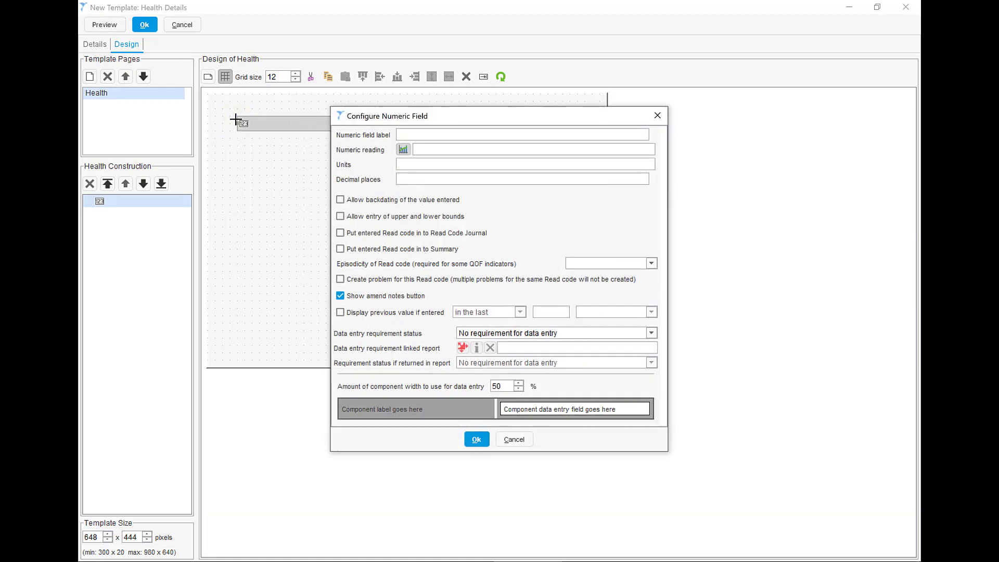
# Step: Search the numeric readings for weight and assign O/E - weight (22A..) to the numeric field
pyautogui.click(402, 151)
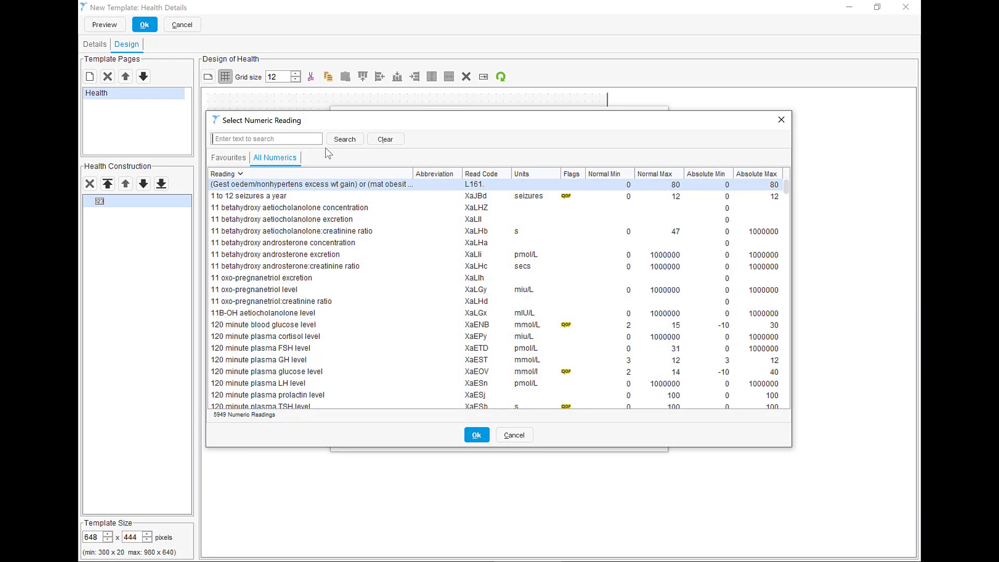
pyautogui.write('weight')
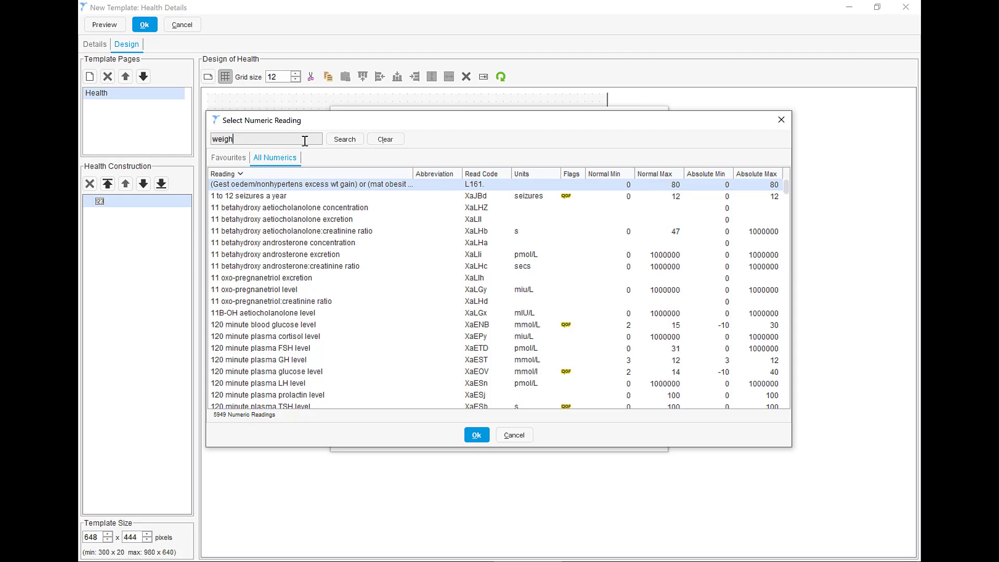
pyautogui.press('Return')
pyautogui.scroll(-3, 262, 309)
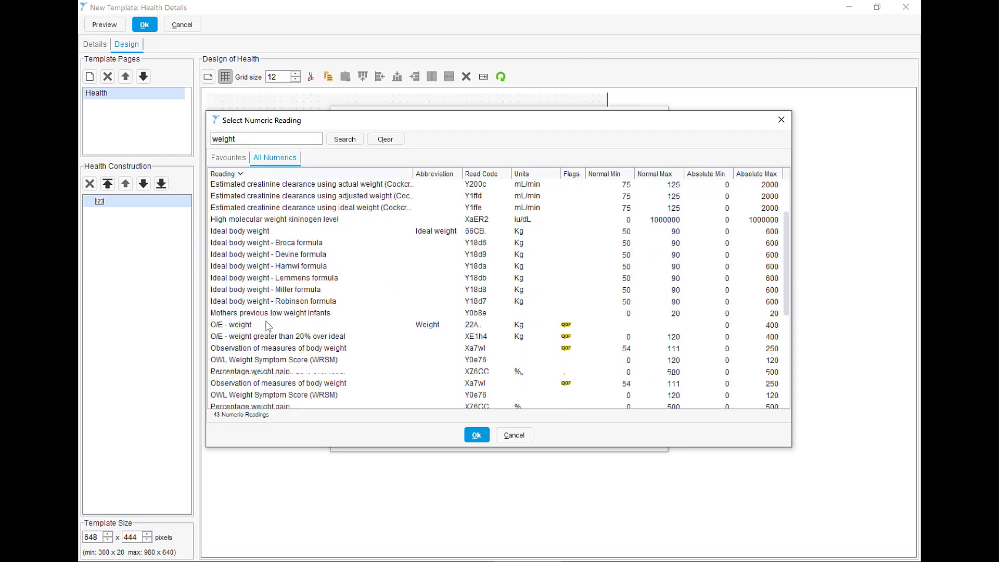
pyautogui.click(250, 324)
pyautogui.click(477, 435)
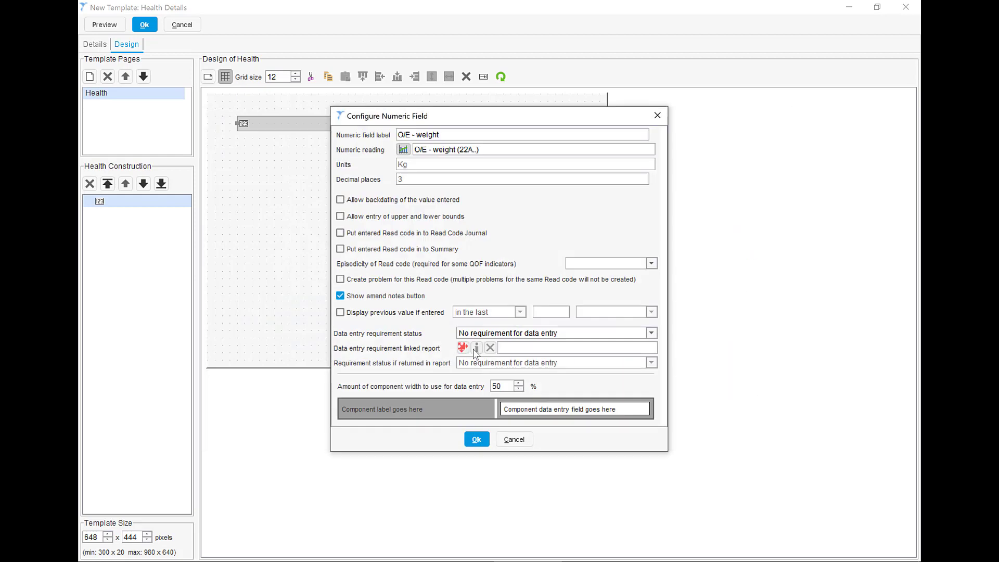
# Step: Keep the weight field's data entry requirement status at No requirement for data entry and accept its configuration
pyautogui.click(493, 334)
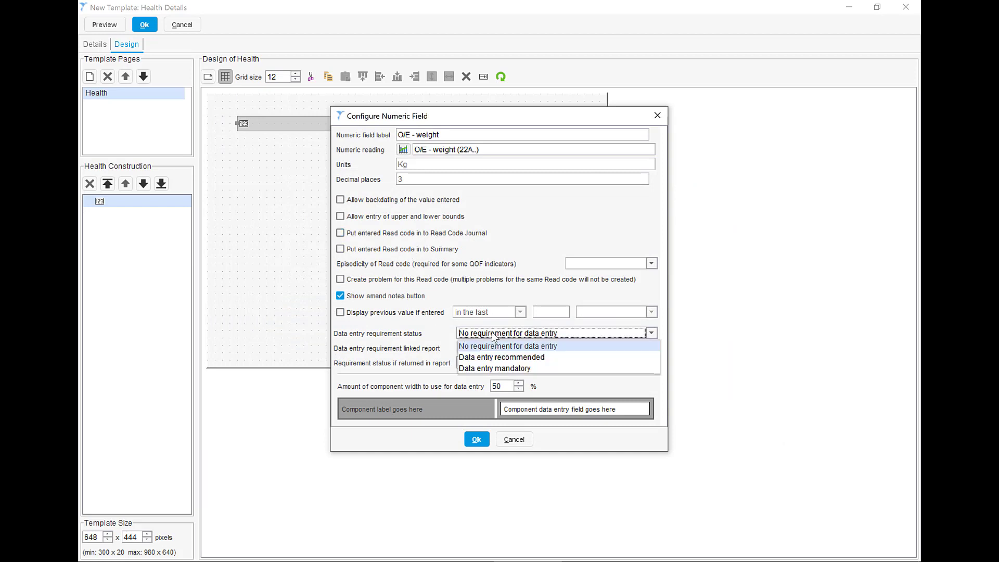
pyautogui.click(493, 346)
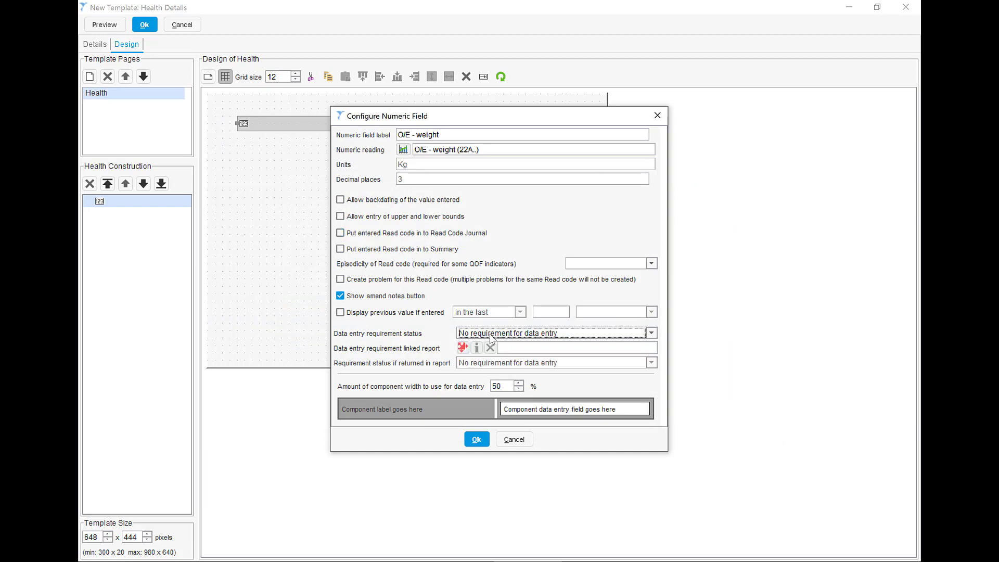
pyautogui.click(477, 439)
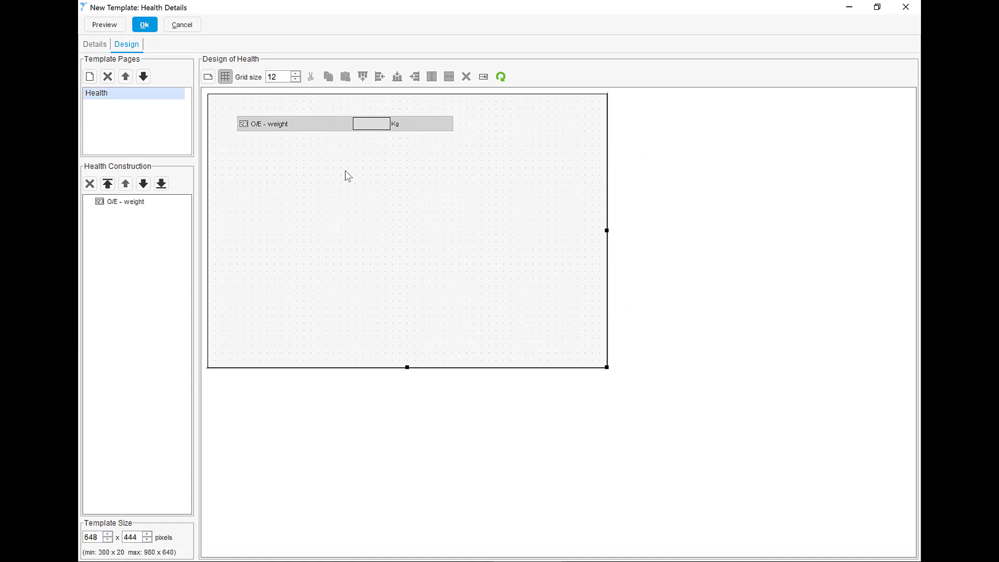
# Step: Move the O/E - weight field slightly down and left on the page and shorten its width
pyautogui.moveTo(323, 125); pyautogui.dragTo(316, 145)
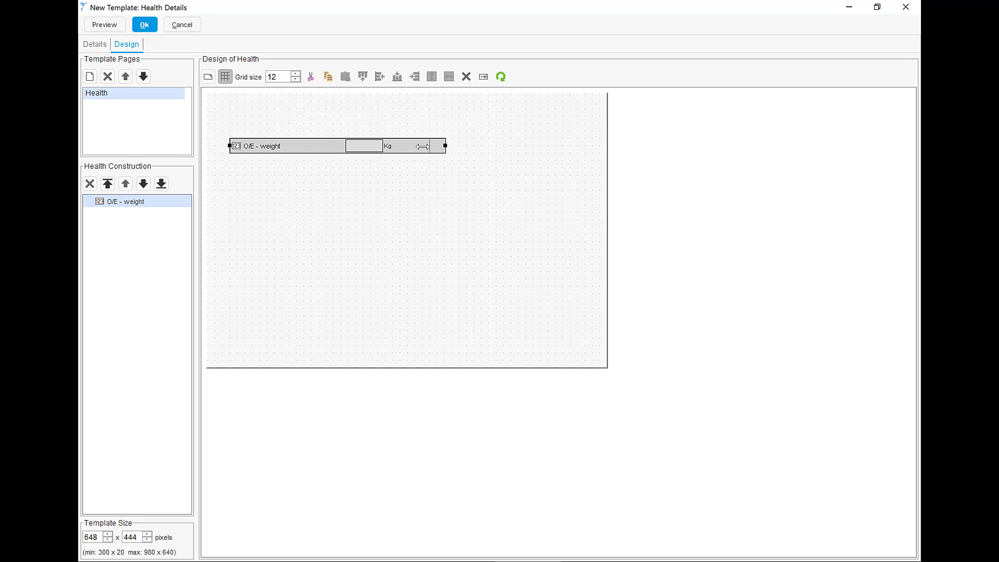
pyautogui.moveTo(423, 146); pyautogui.dragTo(415, 148)
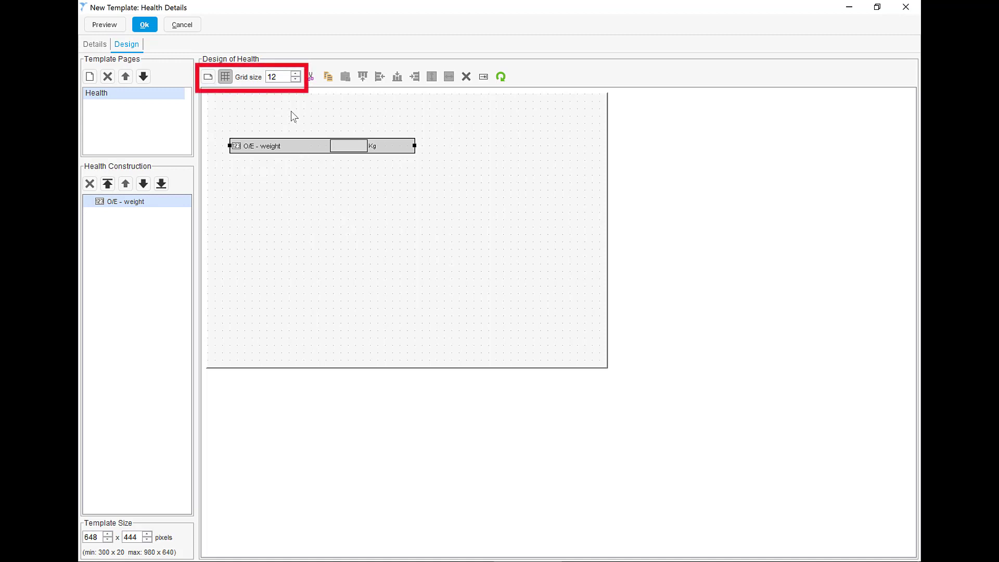
# Step: Try a larger grid size and switching the grid off, then restore the grid at size 12
pyautogui.click(295, 74)
pyautogui.click(295, 75)
pyautogui.click(295, 74)
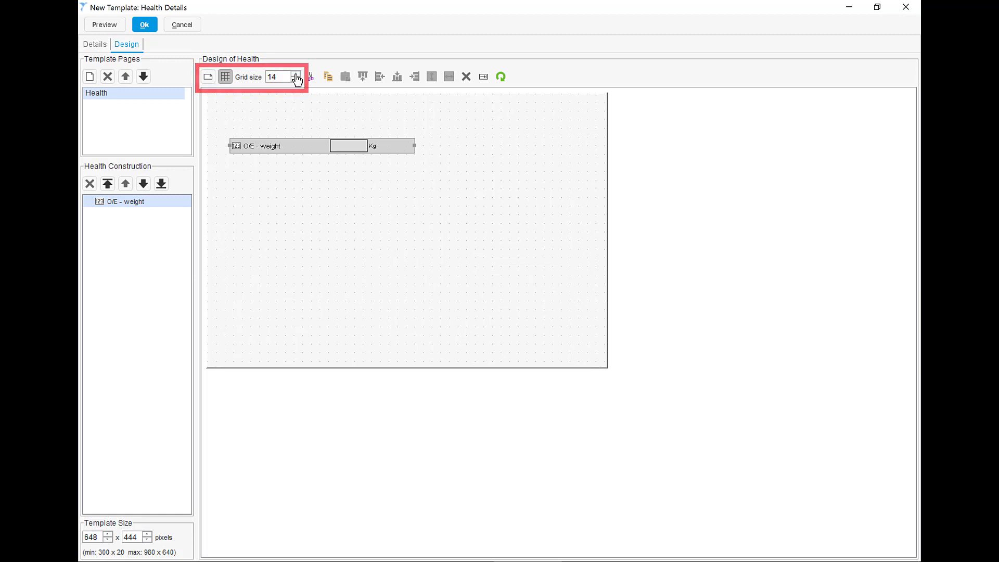
pyautogui.click(295, 74)
pyautogui.click(295, 80)
pyautogui.click(295, 80)
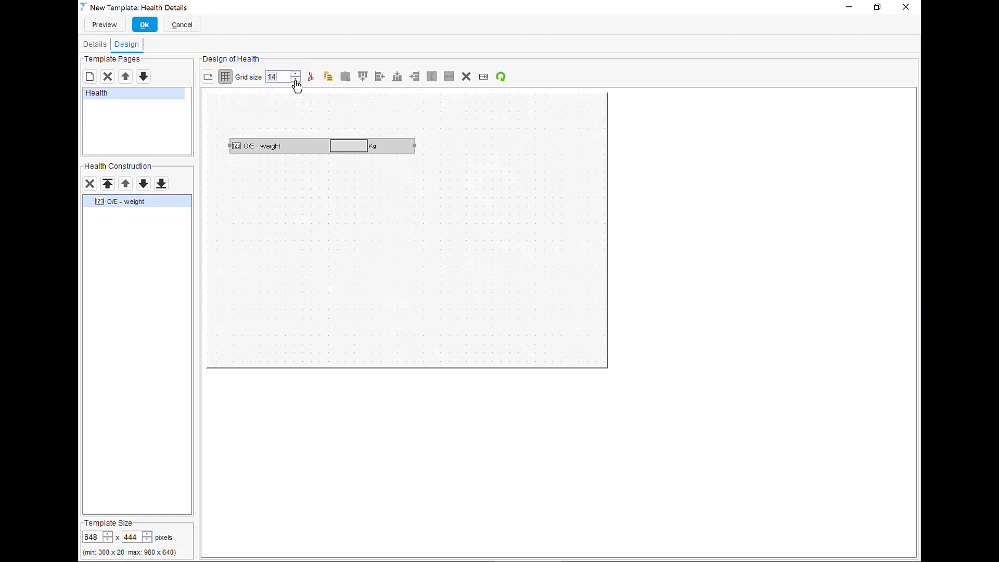
pyautogui.click(296, 80)
pyautogui.click(224, 78)
pyautogui.click(225, 81)
pyautogui.click(208, 77)
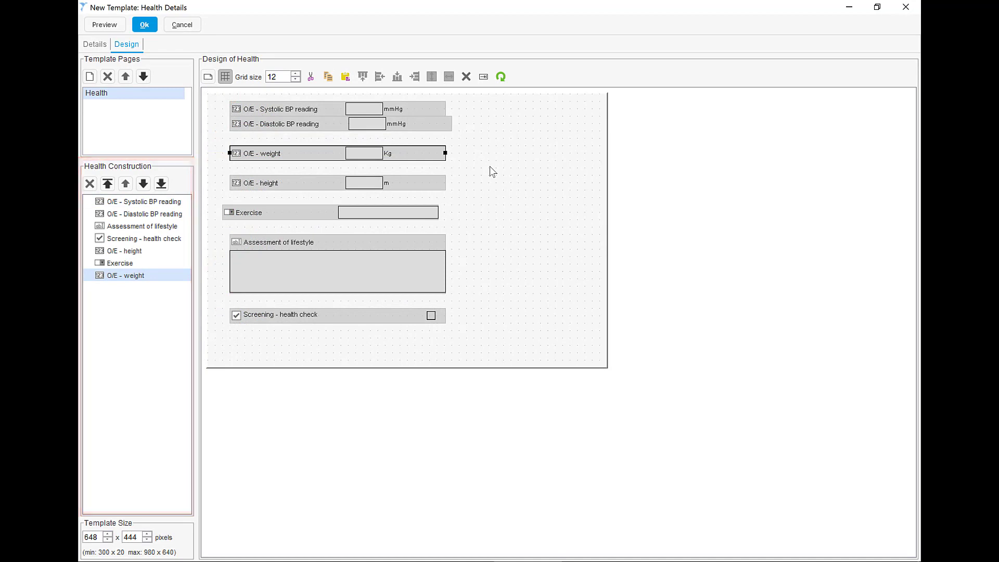
# Step: Select all the fields on the Health page and give them the same width
pyautogui.rightClick(307, 206)
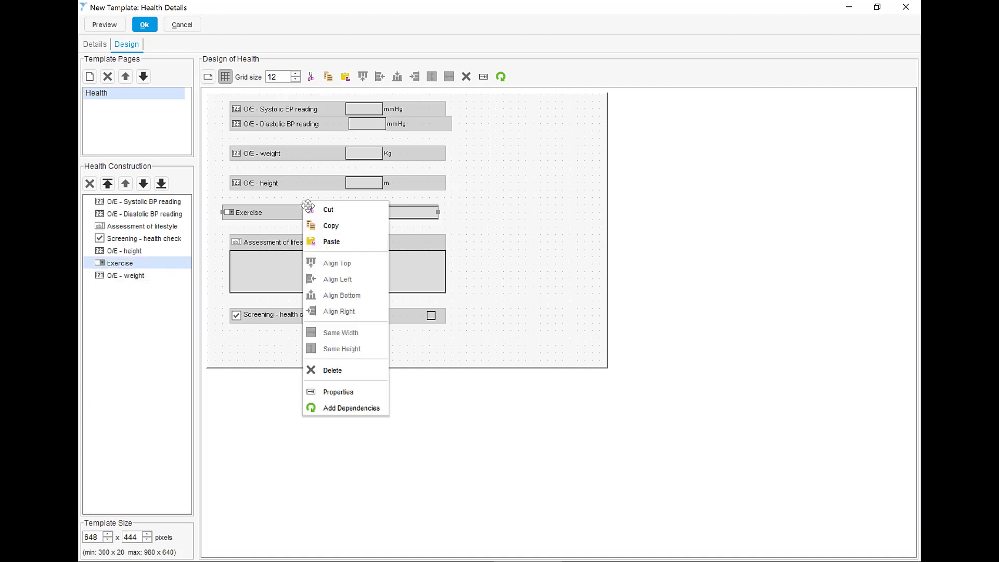
pyautogui.click(479, 105)
pyautogui.moveTo(479, 105); pyautogui.dragTo(318, 328)
pyautogui.rightClick(321, 144)
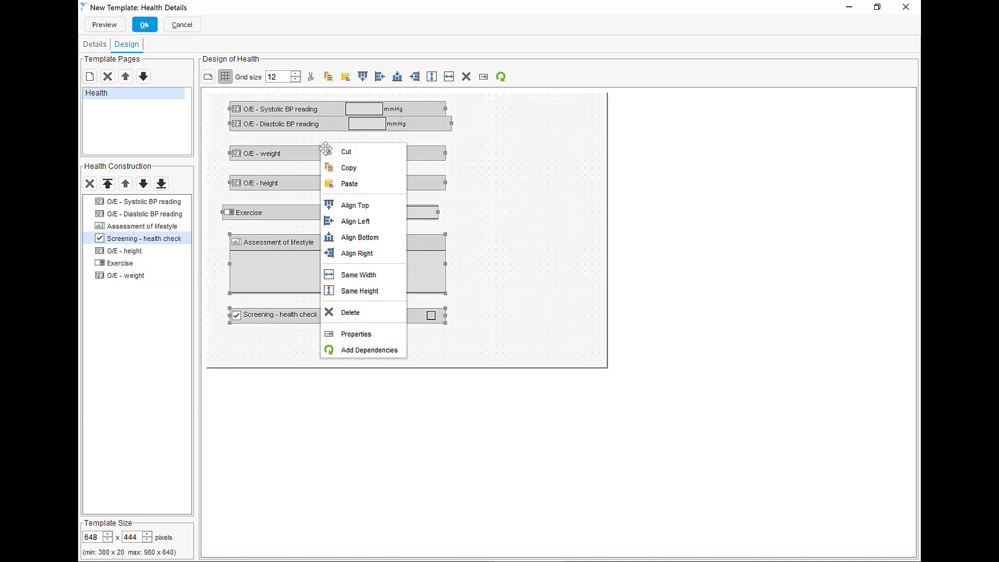
pyautogui.click(353, 276)
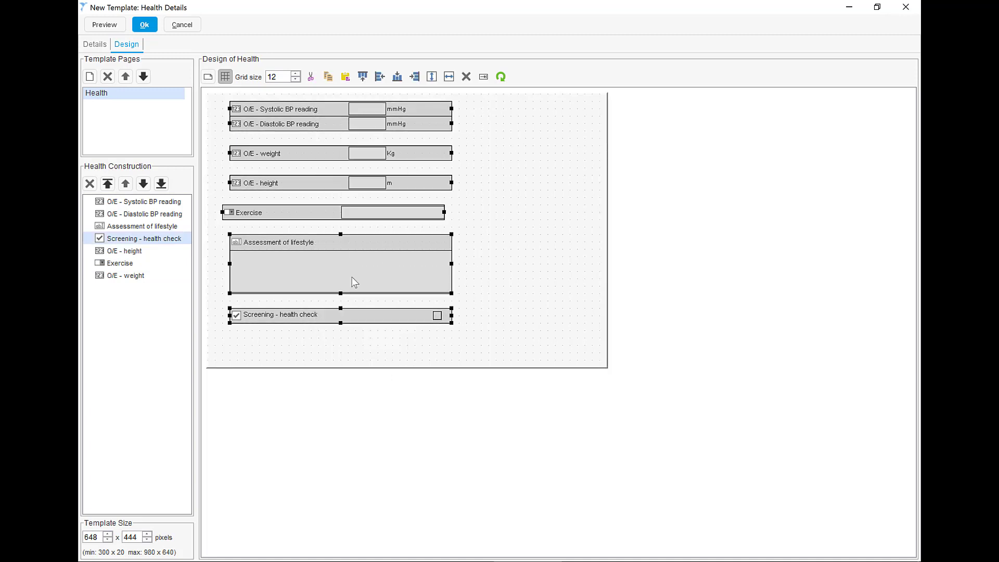
# Step: Align the selected Health page fields along their left edges and clear the selection
pyautogui.rightClick(331, 183)
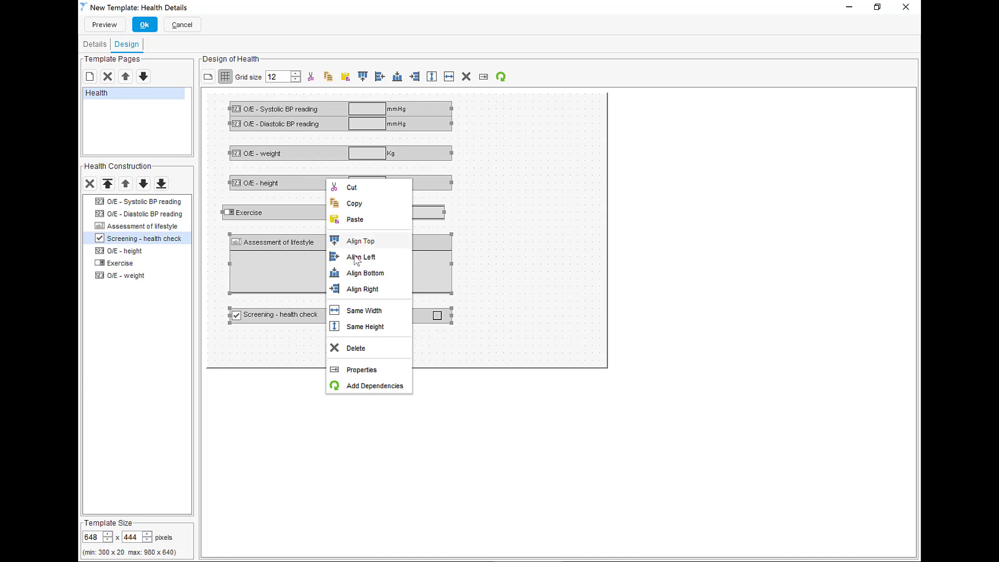
pyautogui.click(354, 255)
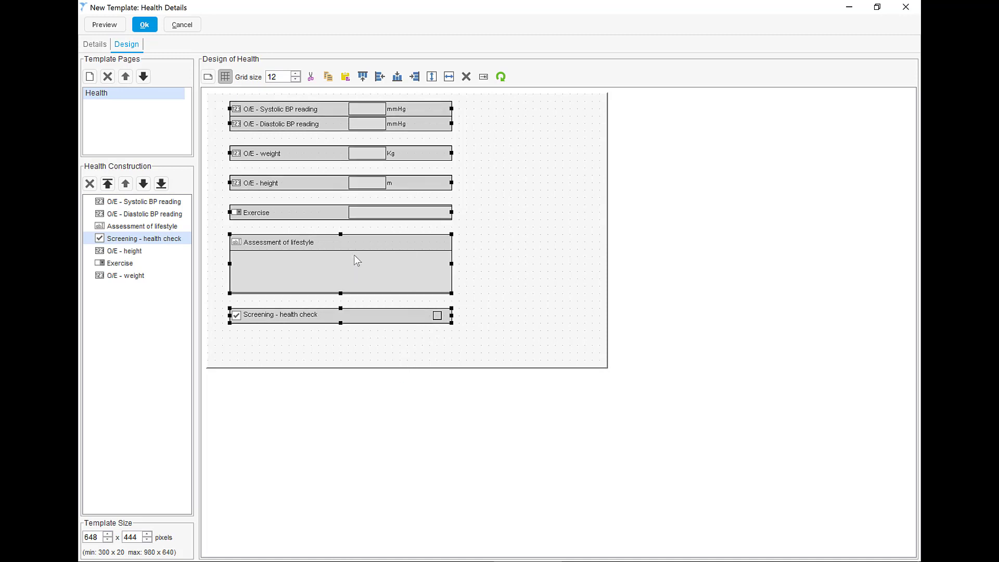
pyautogui.click(494, 207)
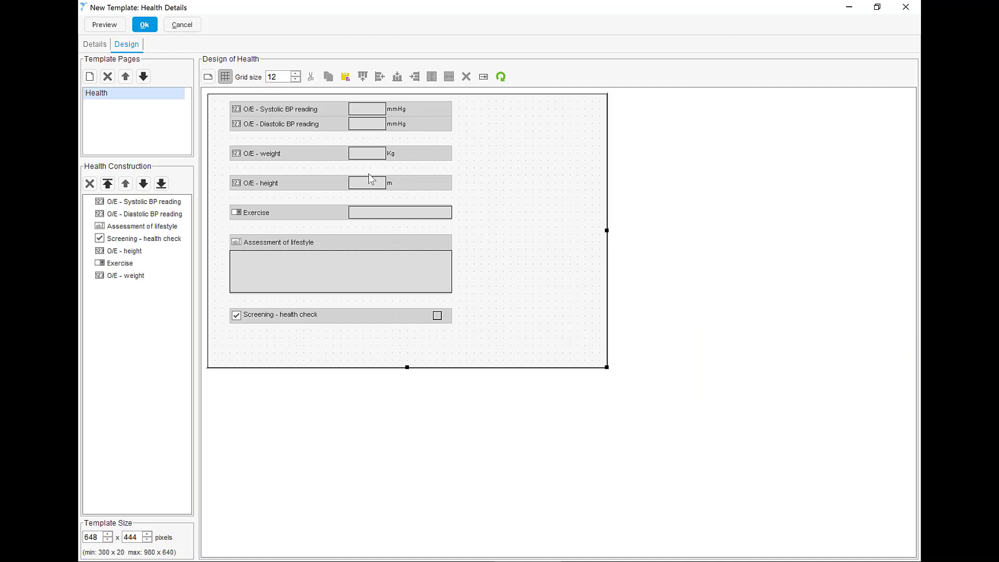
# Step: Preview the template, test the systolic BP reading with 130, and close the preview without keeping the entry
pyautogui.click(110, 26)
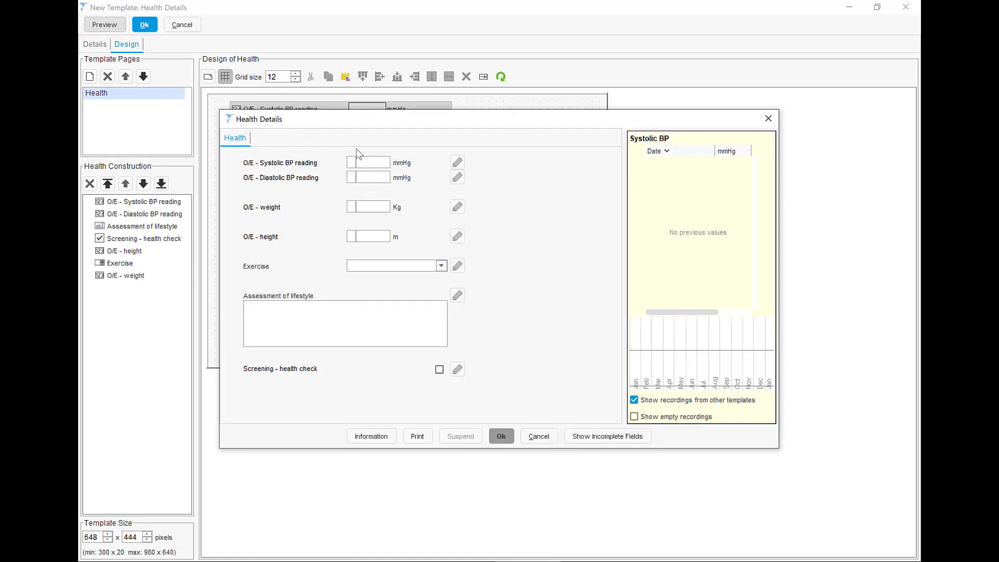
pyautogui.write('130')
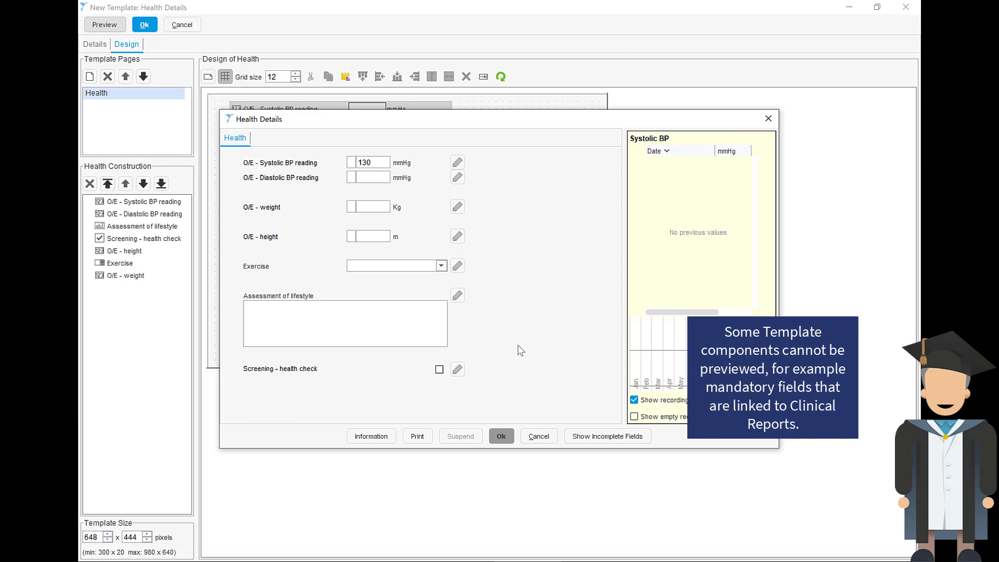
pyautogui.click(539, 436)
pyautogui.click(483, 327)
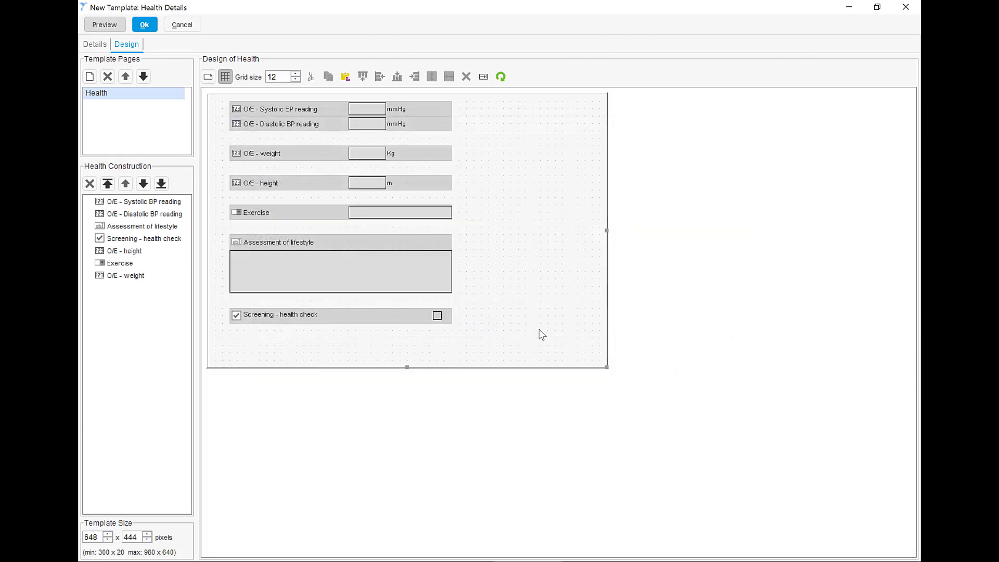
# Step: Save the Health Details template with its description left blank
pyautogui.click(145, 27)
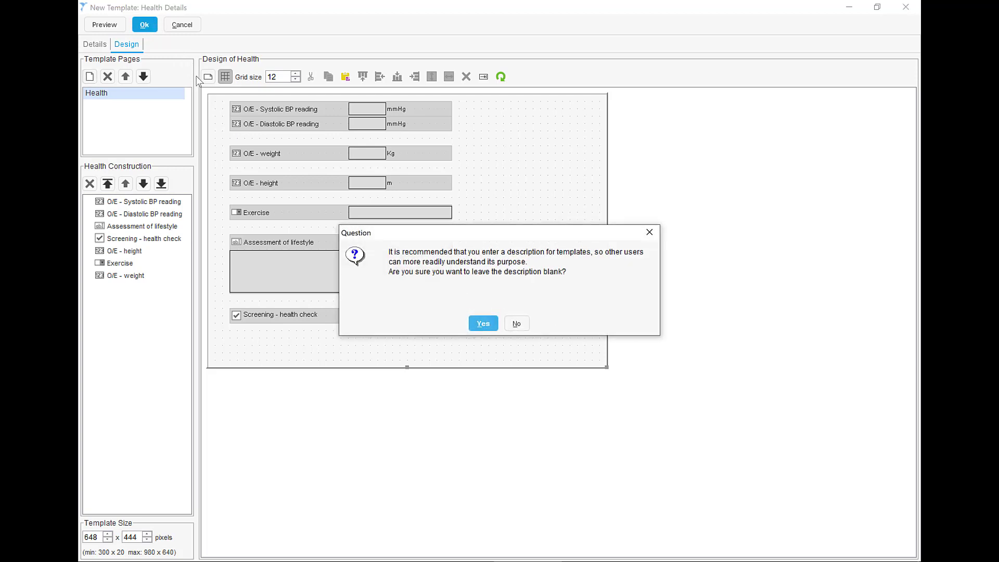
pyautogui.click(482, 325)
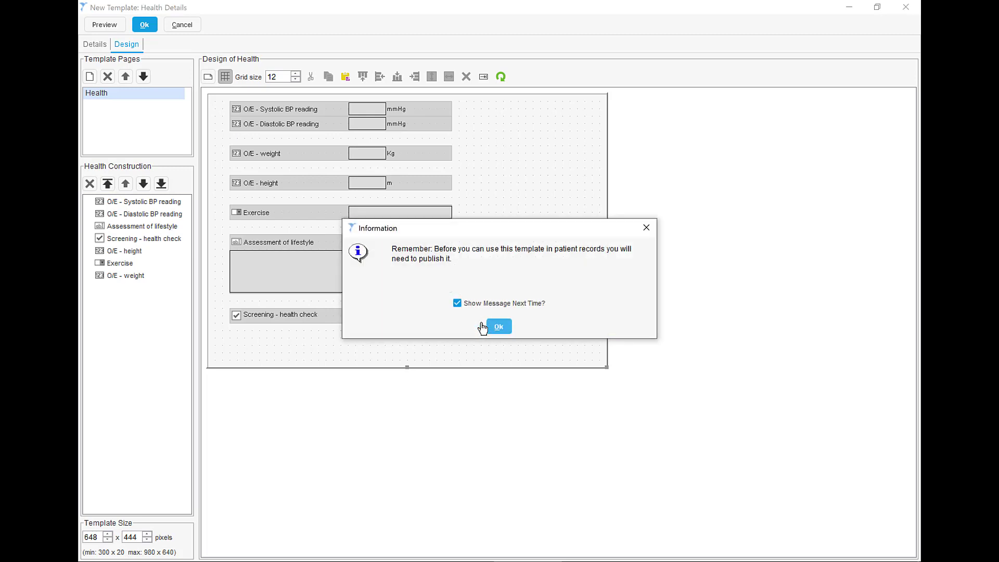
pyautogui.click(496, 327)
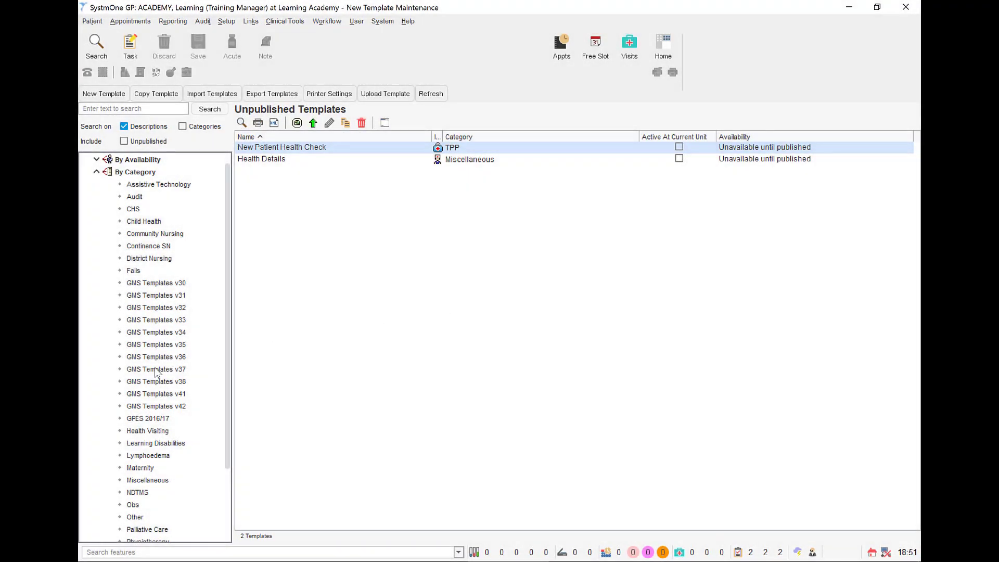
# Step: Publish the unpublished Health Details template locally to the organisation
pyautogui.scroll(-3, 156, 372)
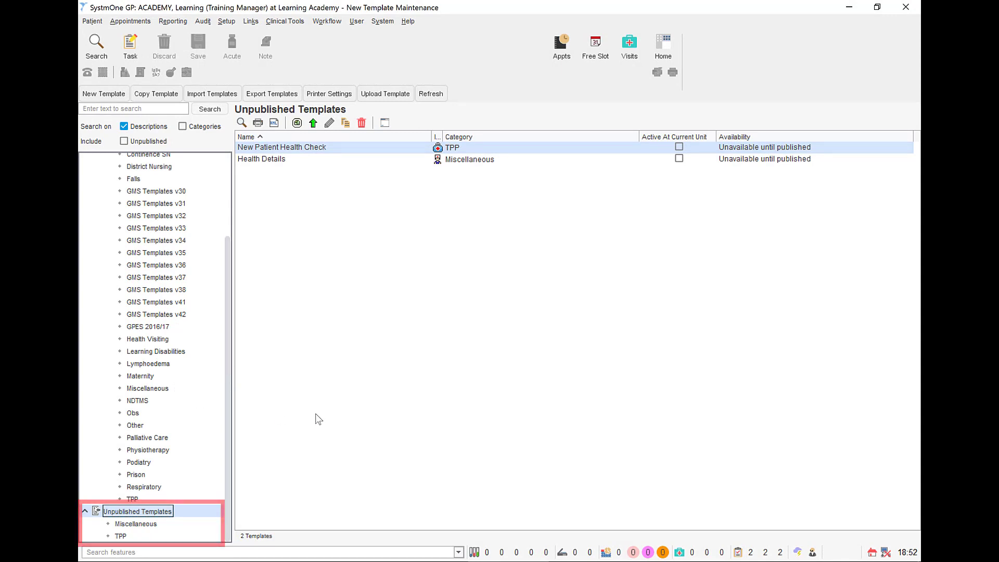
pyautogui.click(289, 165)
pyautogui.rightClick(312, 164)
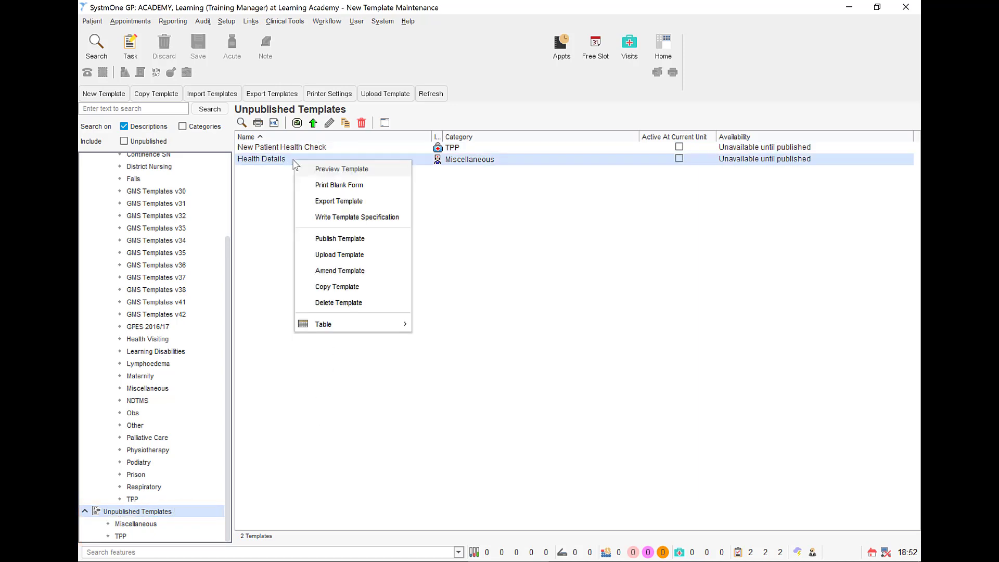
pyautogui.click(364, 237)
pyautogui.click(471, 328)
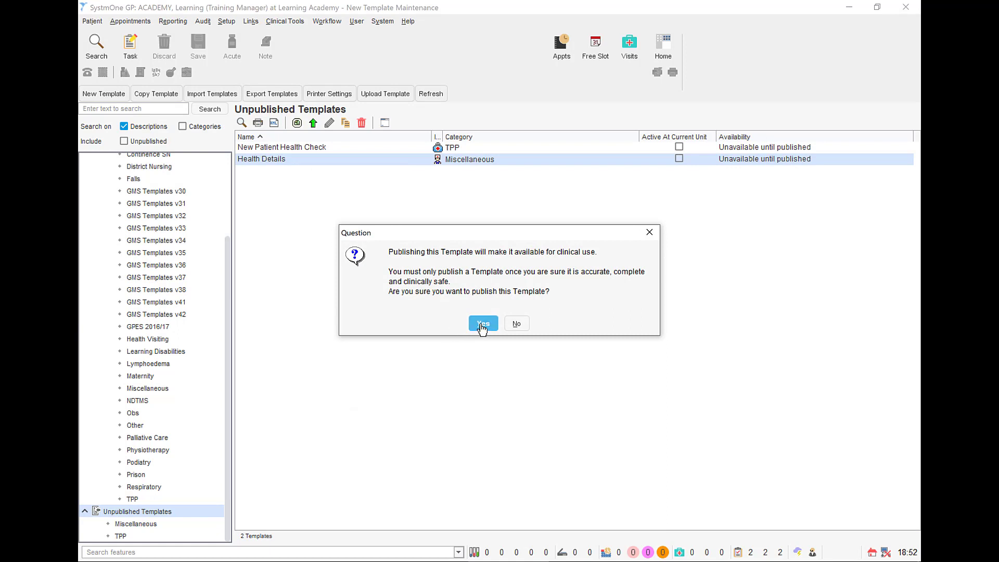
pyautogui.click(479, 405)
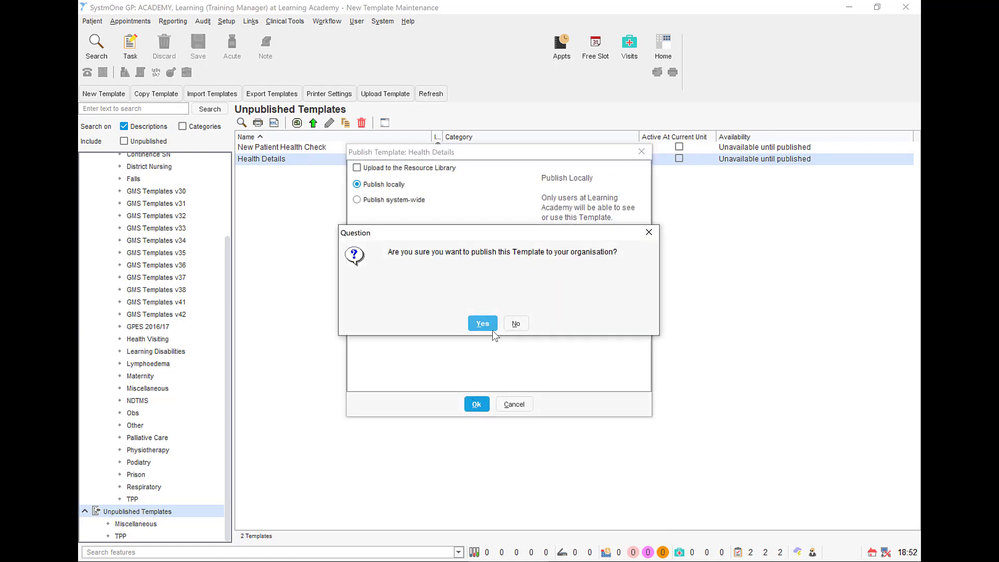
pyautogui.click(483, 323)
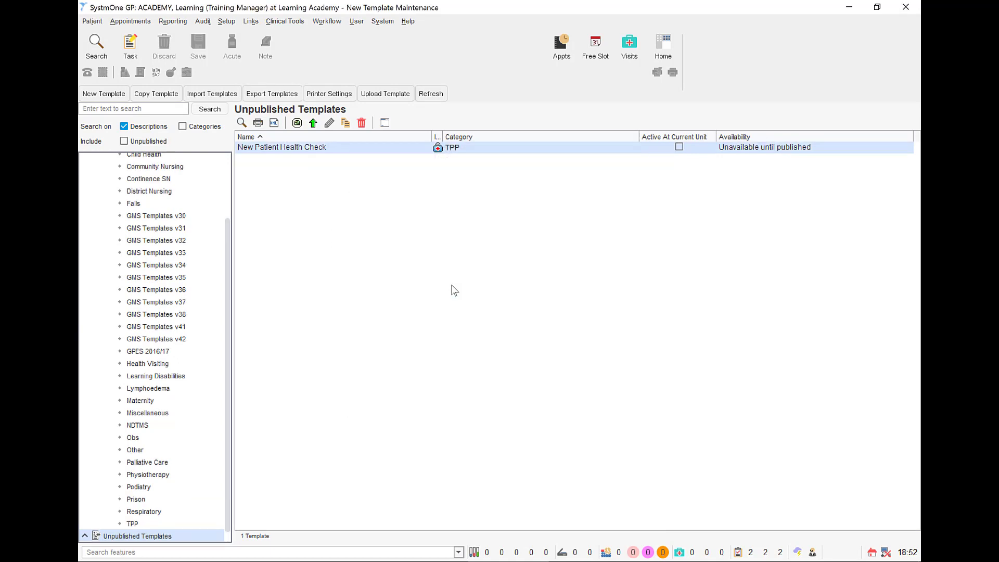